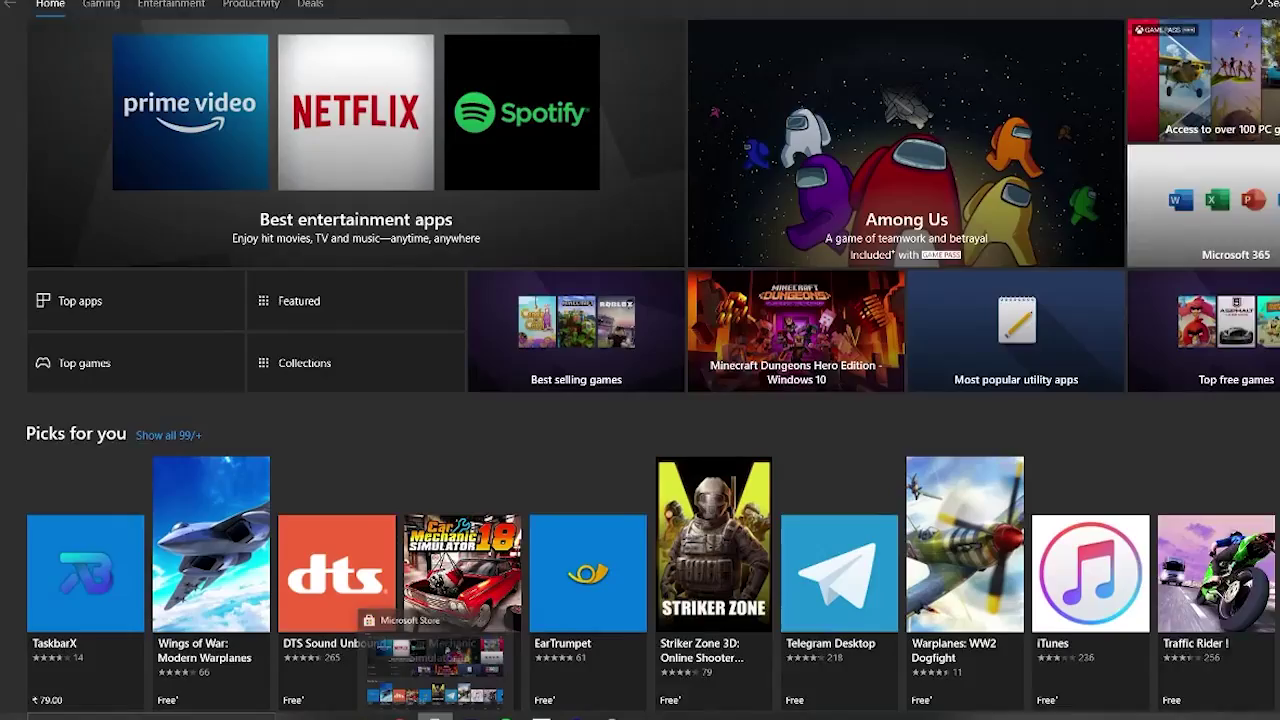
Launch Microsoft Store from Windows search
click(100, 710)
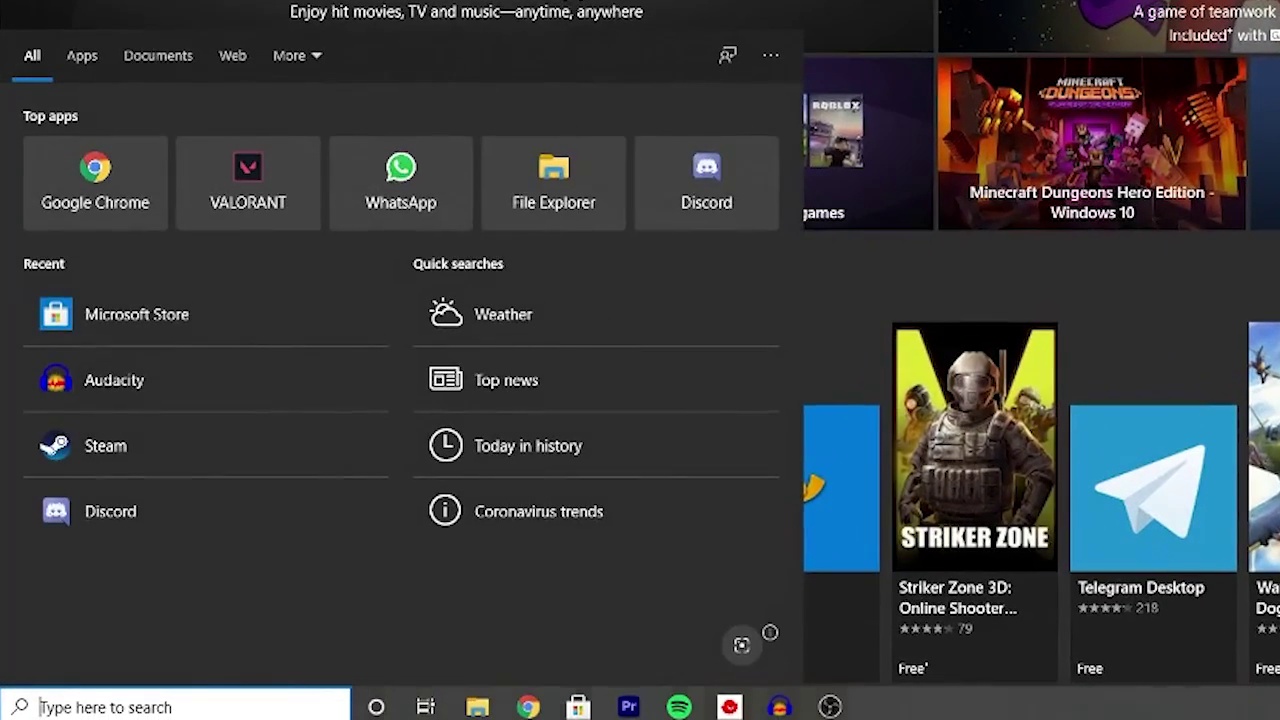
text(mi)
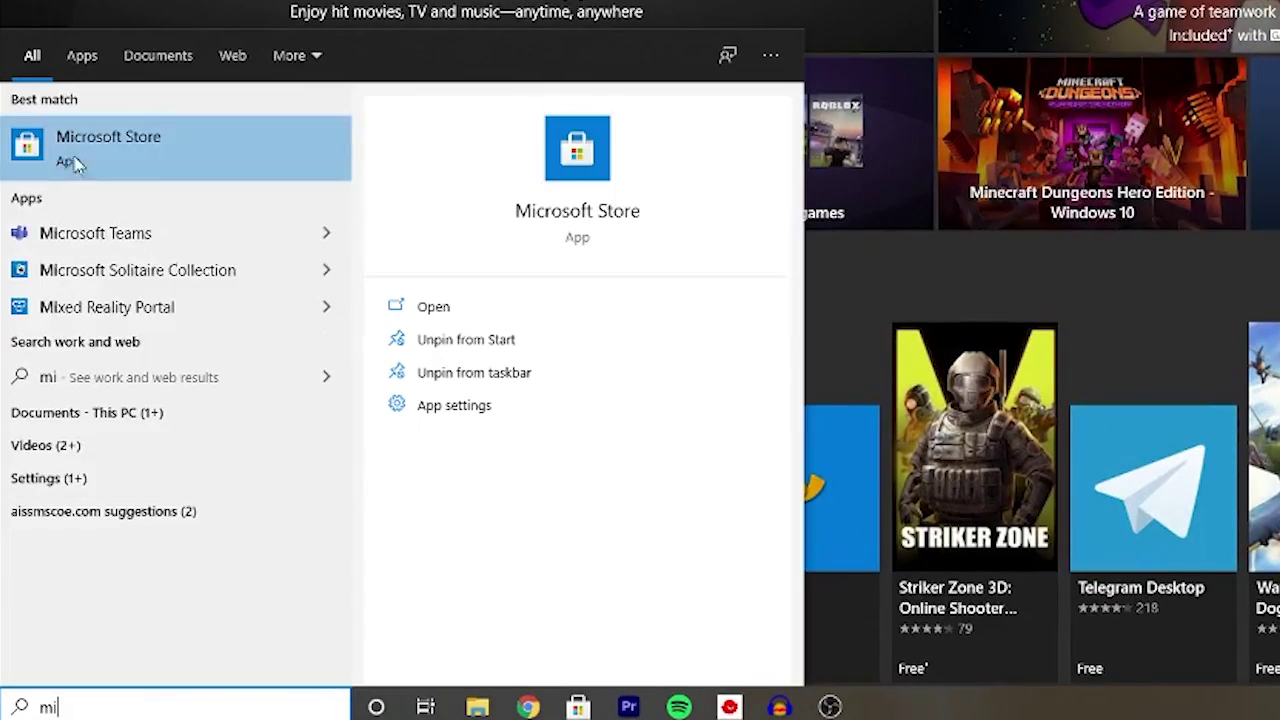
click(83, 160)
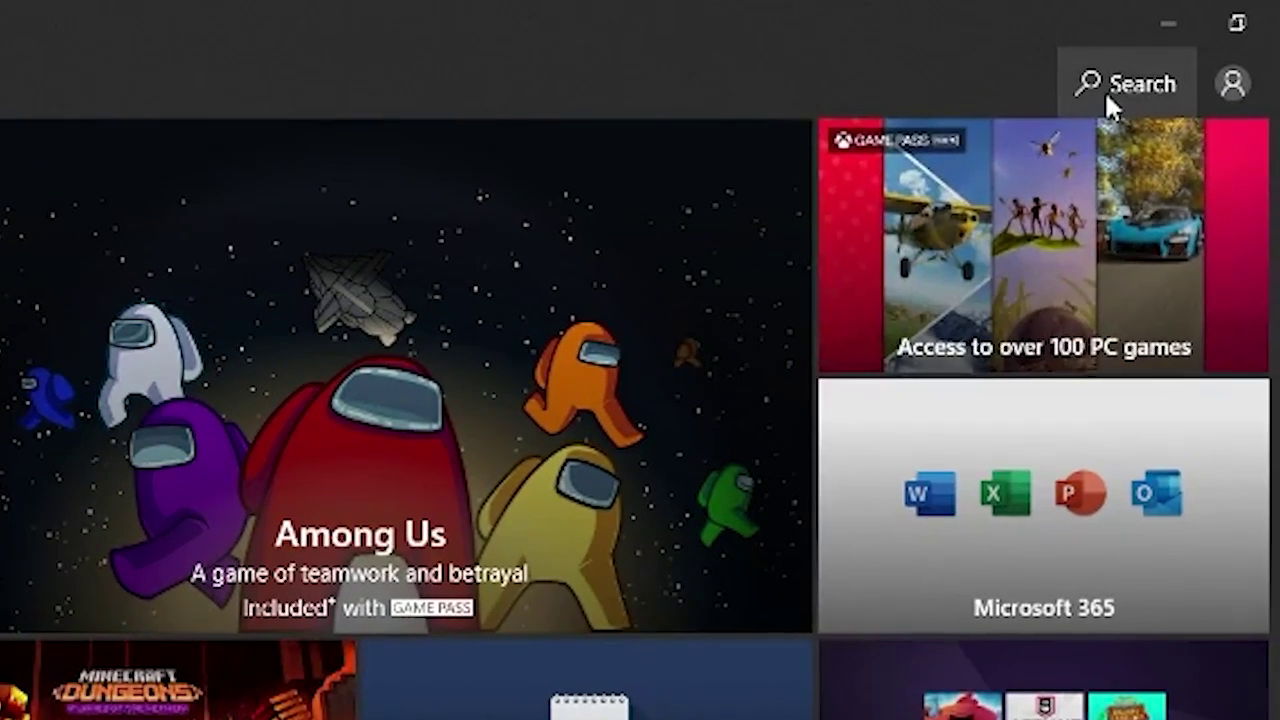
Search the Store for 'lively wallpaper' and scroll through its installed product page
click(1122, 87)
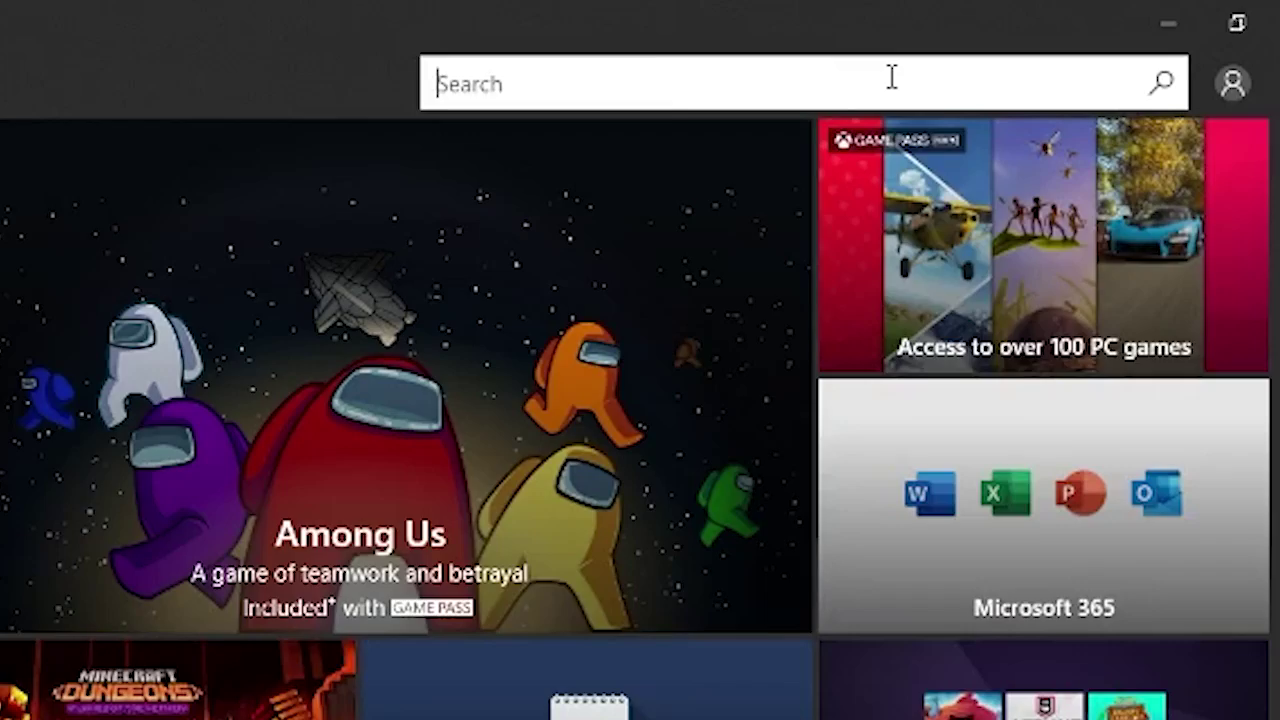
text(lively wallpaper)
key(Return)
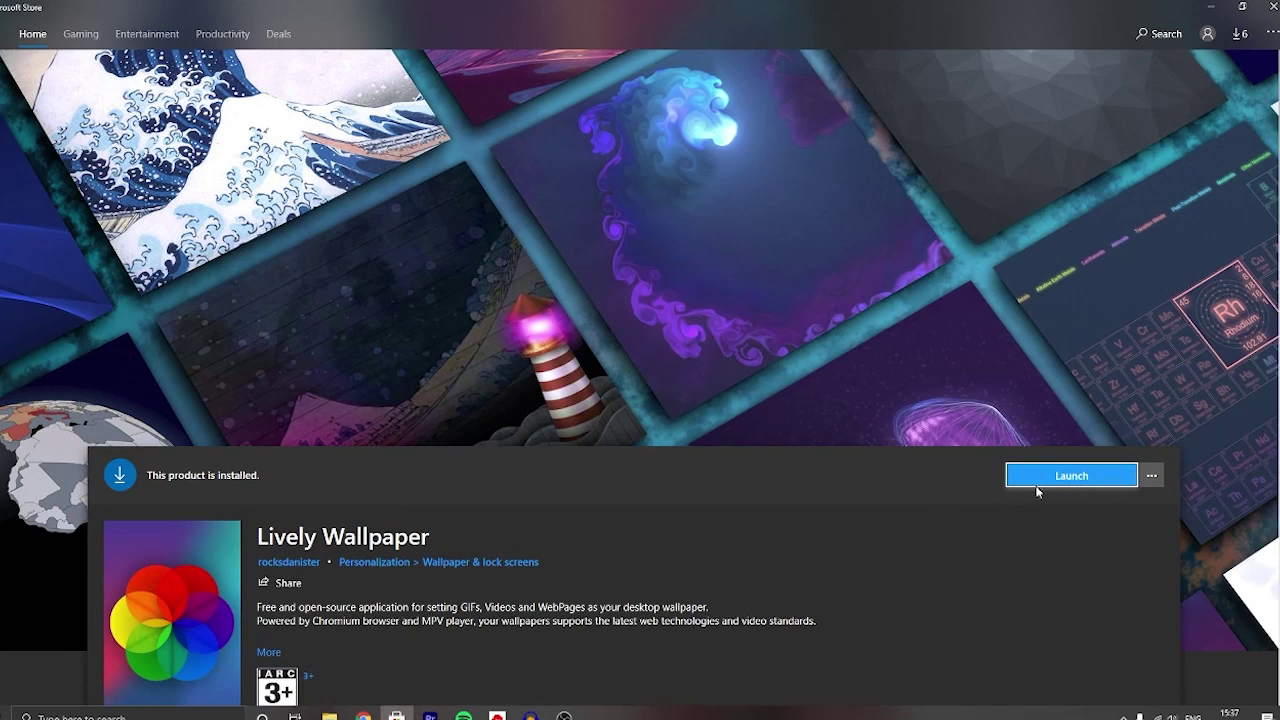
scroll(603, 348, down, 5)
scroll(606, 339, up, 2)
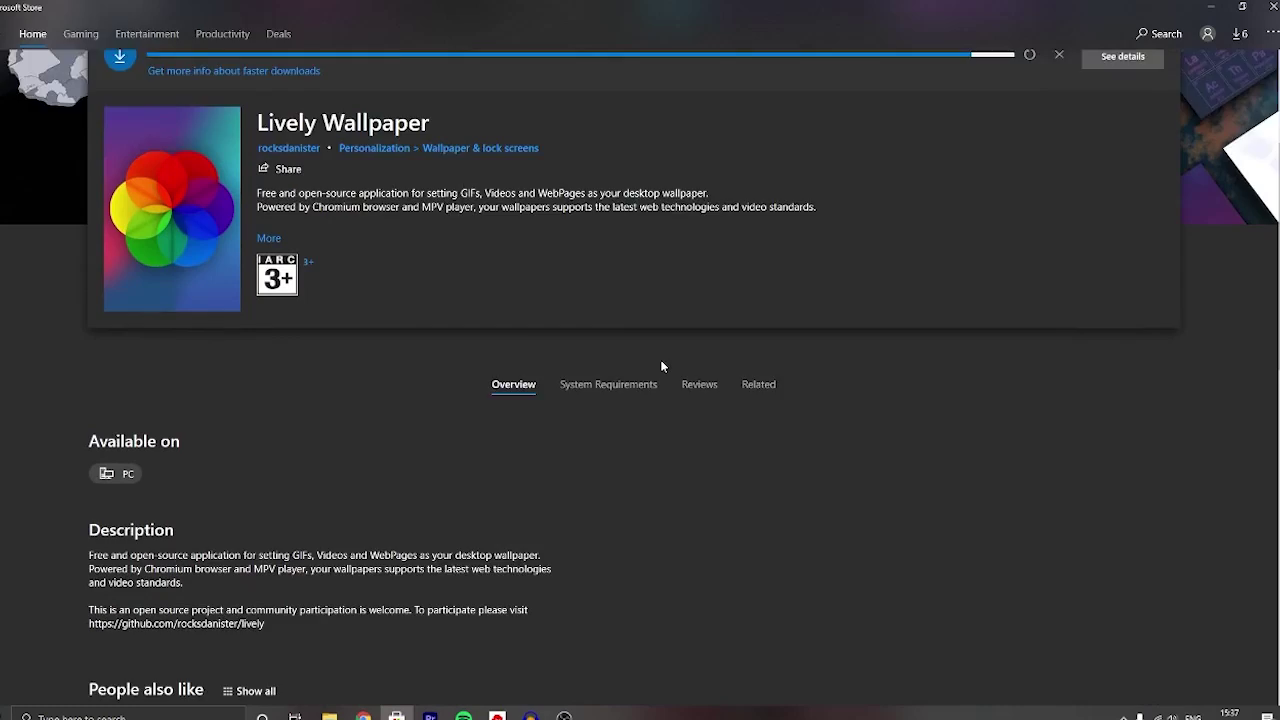
scroll(660, 359, down, 3)
scroll(728, 393, down, 2)
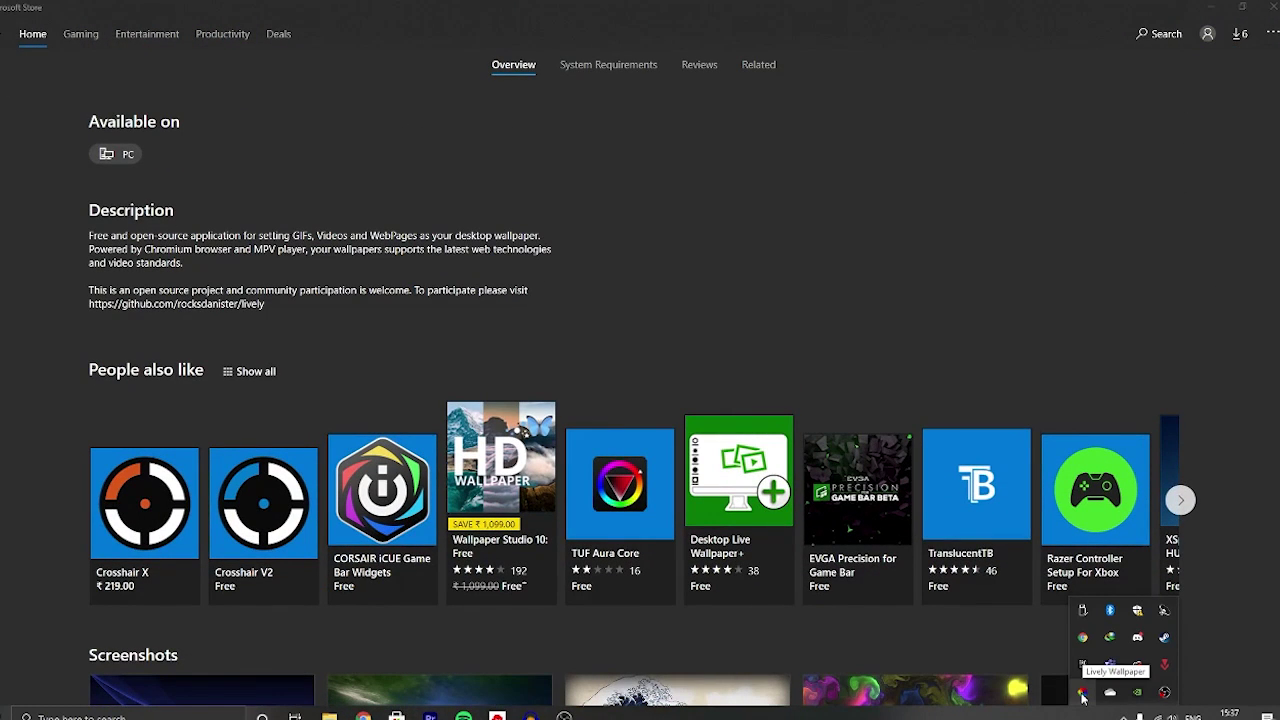
Open the Lively library from the tray icon's Open Lively option, then close it
right_click(1082, 694)
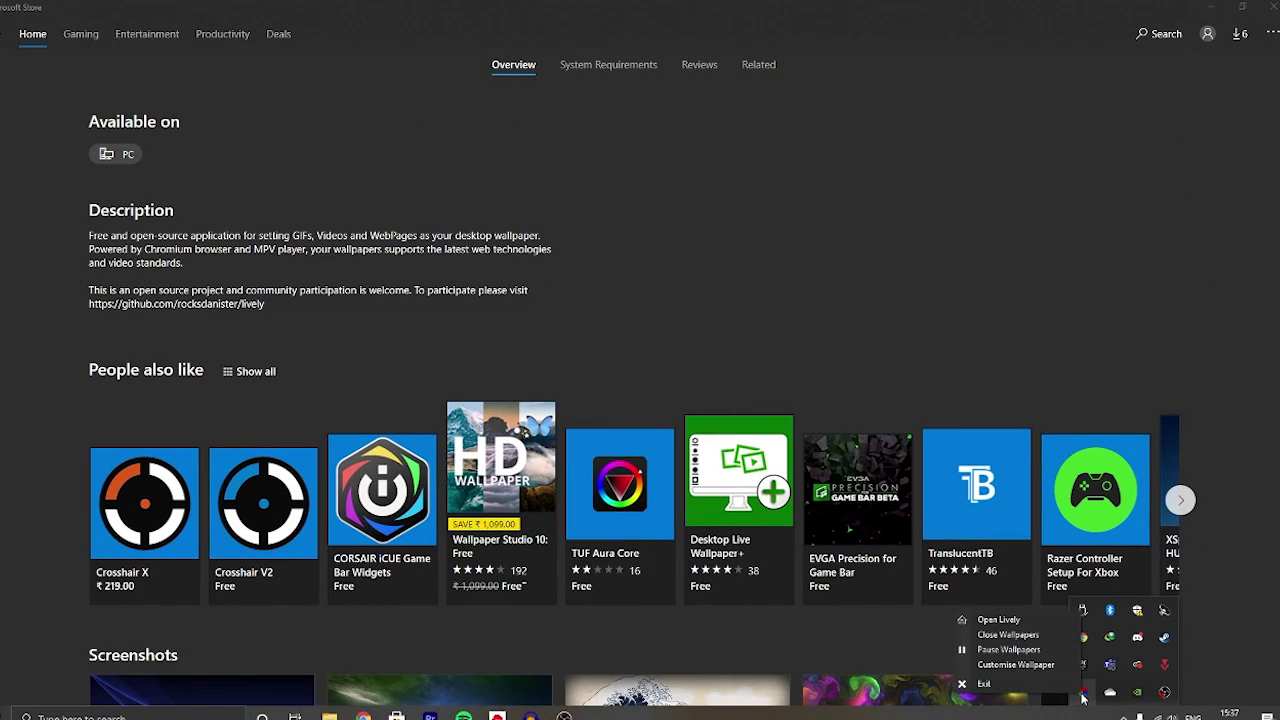
click(1012, 620)
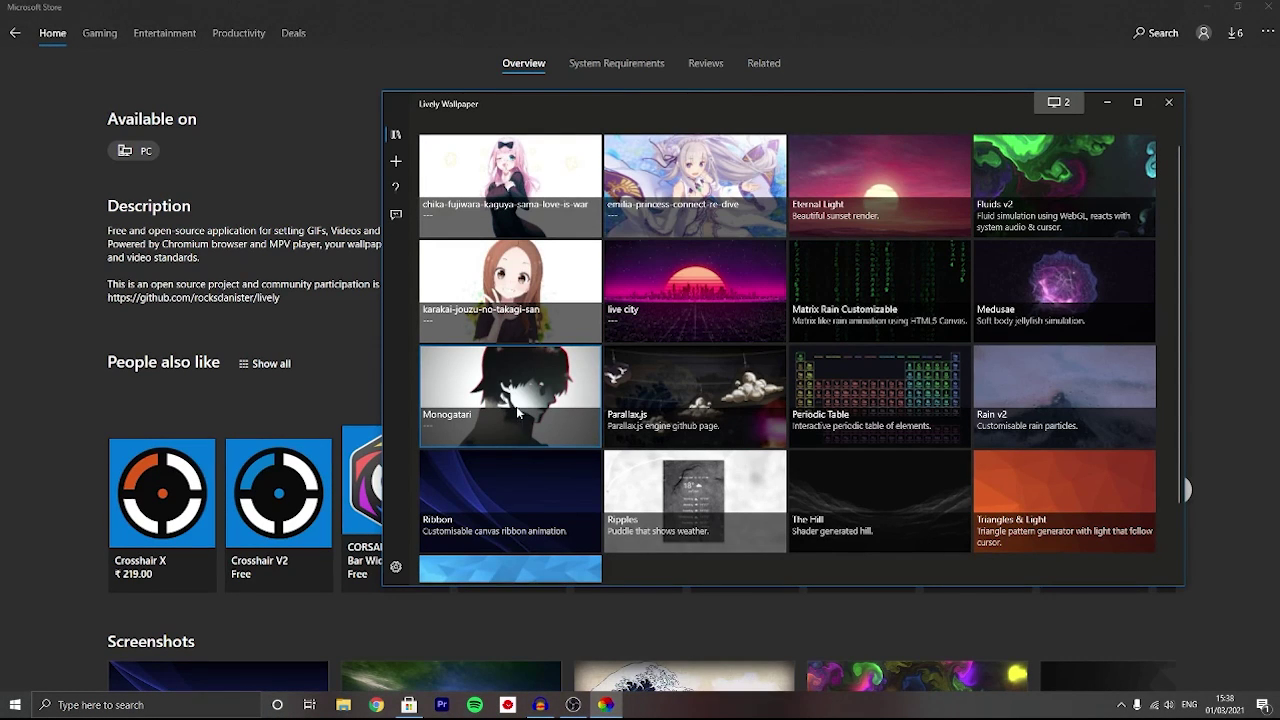
click(1165, 105)
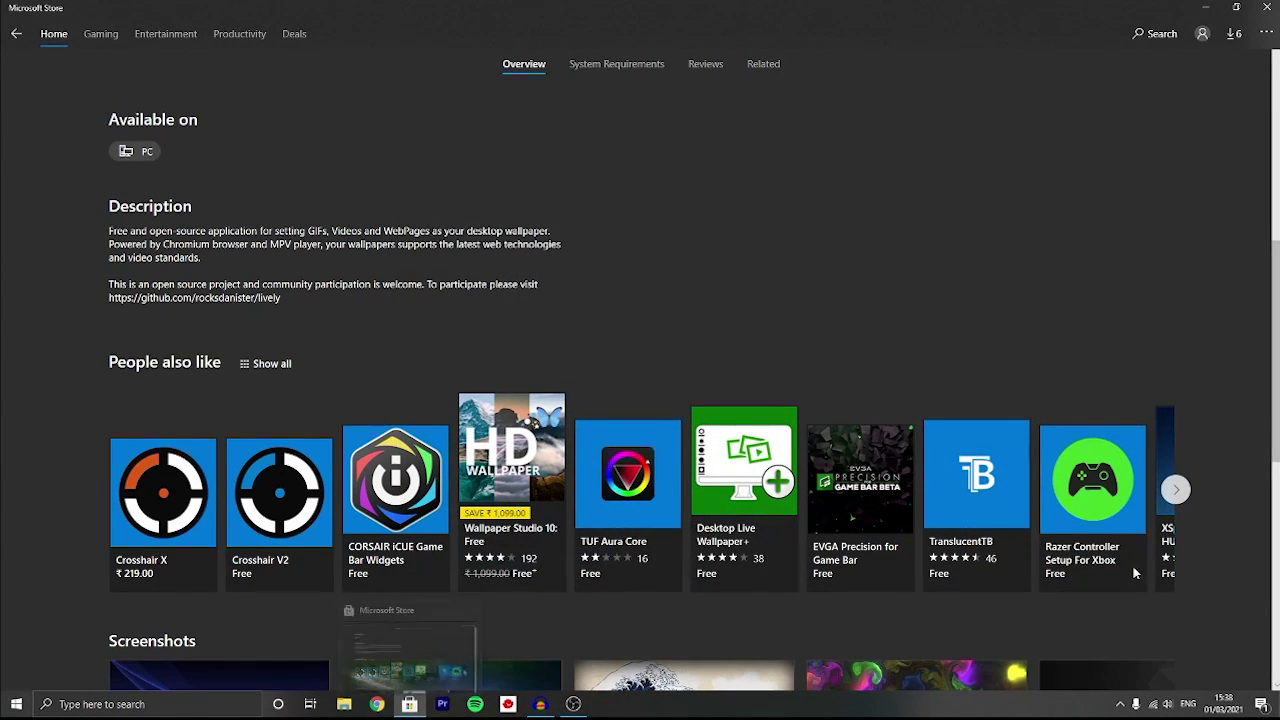
Go to wallpaperwaifu.com in a new Chrome tab and open the Zero Two Jumping wallpaper page
click(377, 704)
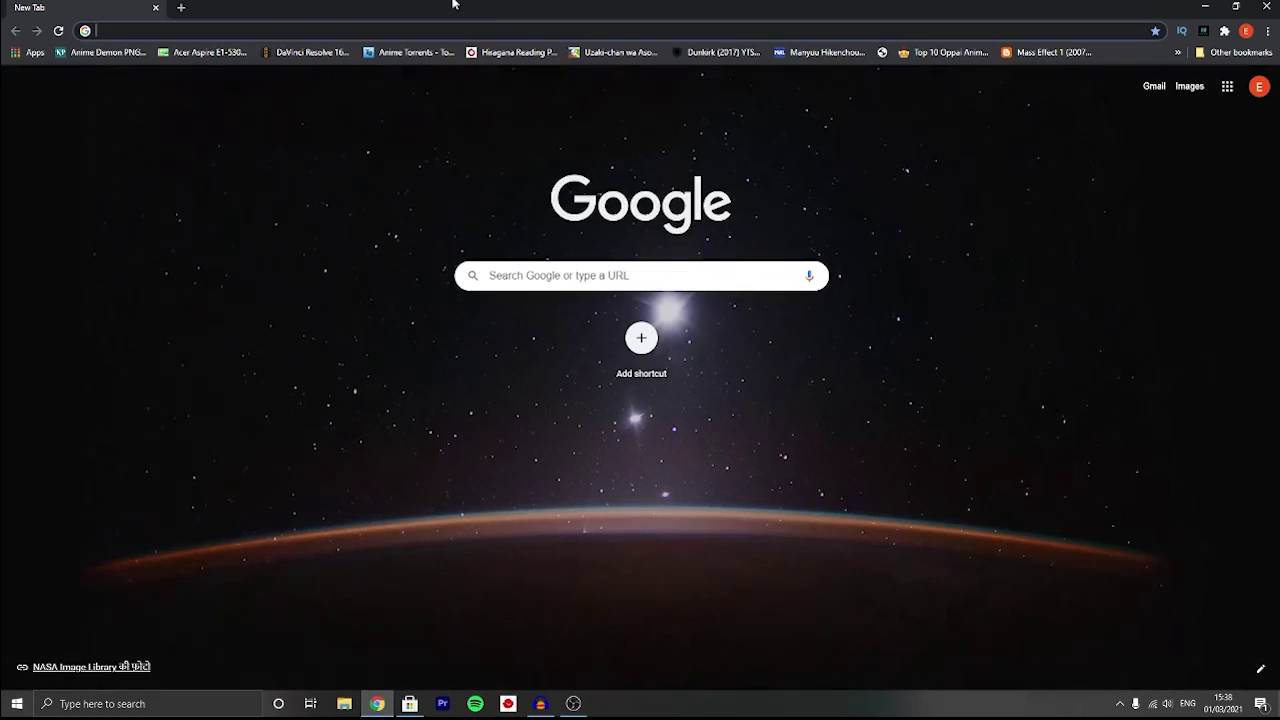
click(471, 31)
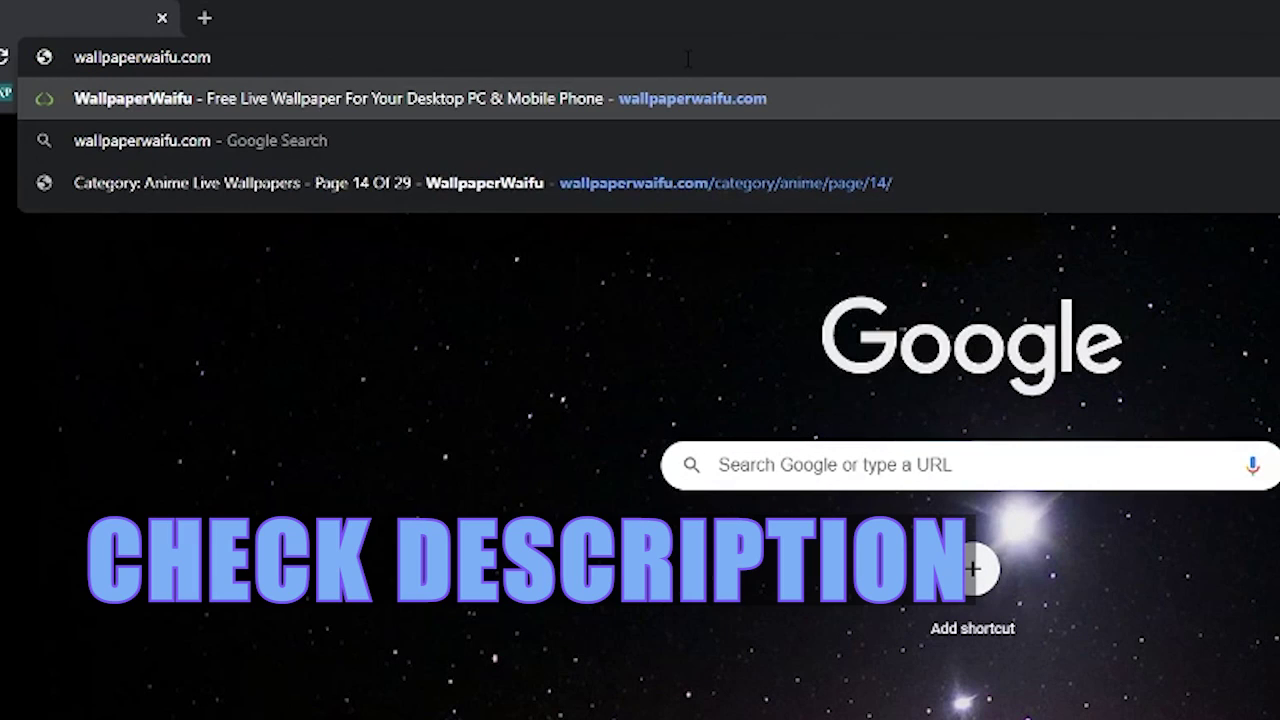
key(Return)
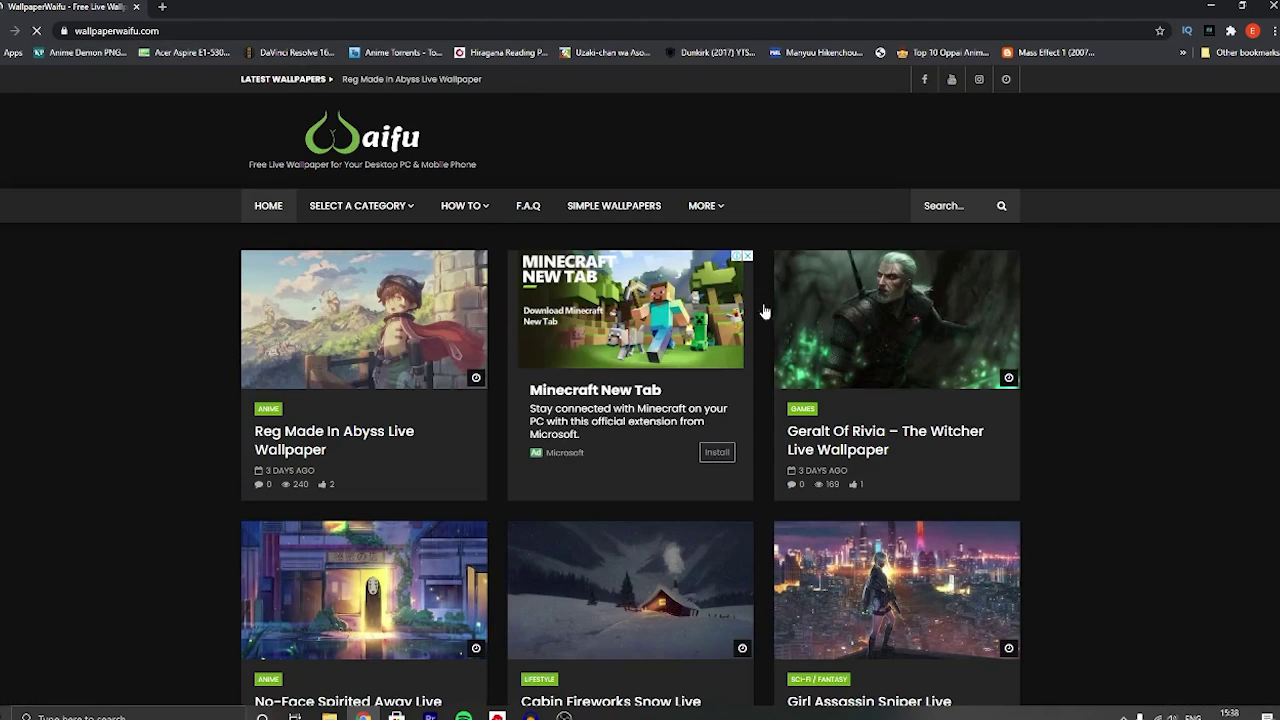
scroll(1169, 369, down, 3)
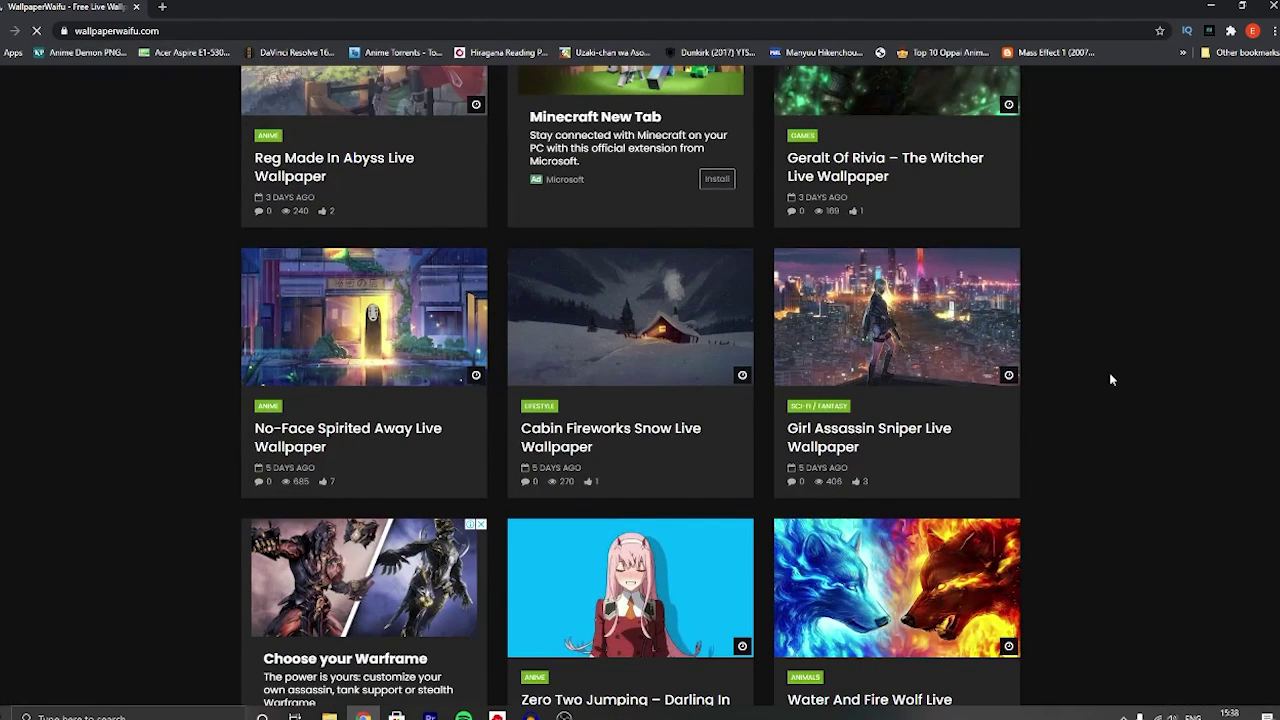
scroll(1110, 378, down, 2)
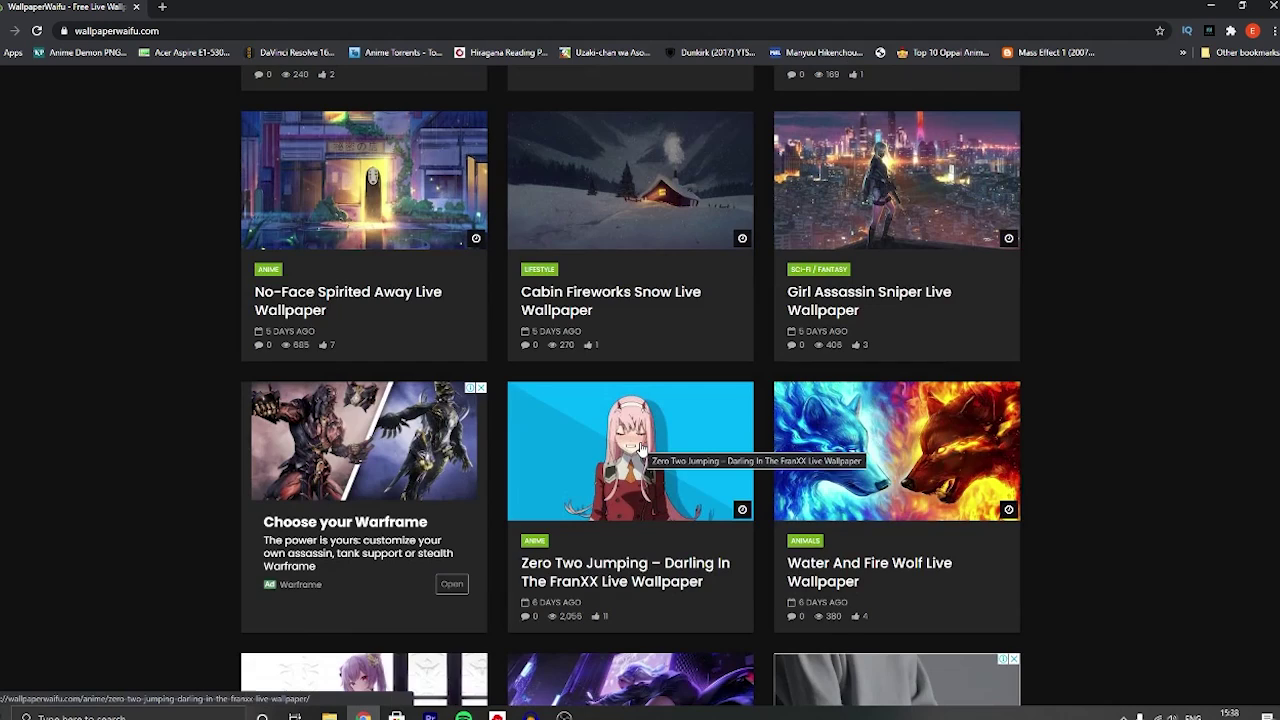
click(641, 449)
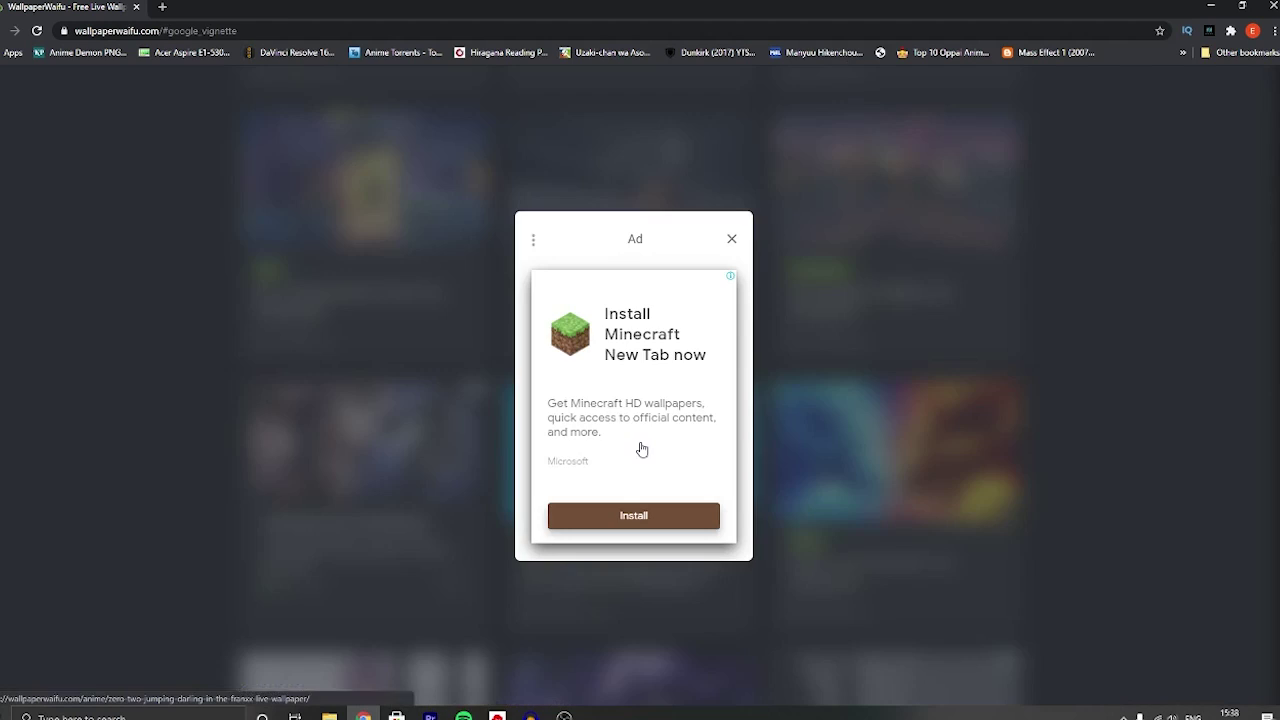
click(732, 240)
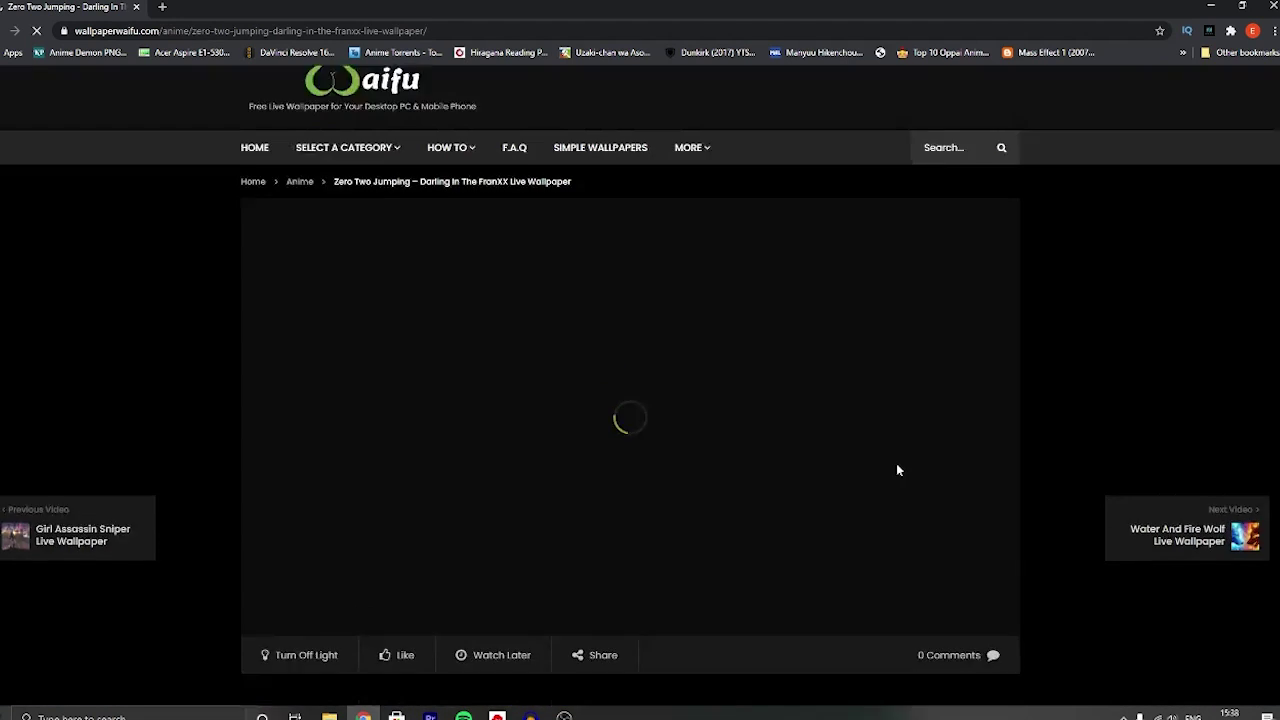
Play and pause the Zero Two preview, then scroll down to the Live Wallpaper for Desktop download
scroll(896, 463, down, 3)
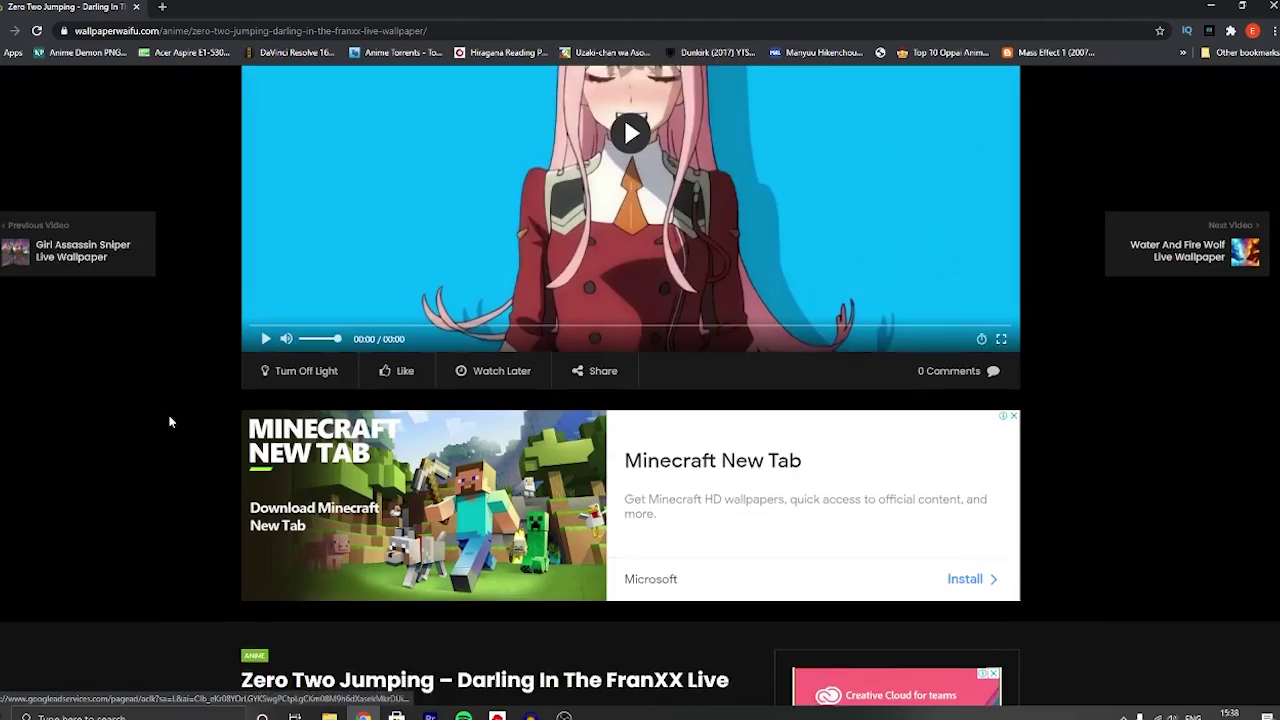
scroll(170, 422, down, 3)
scroll(170, 422, up, 5)
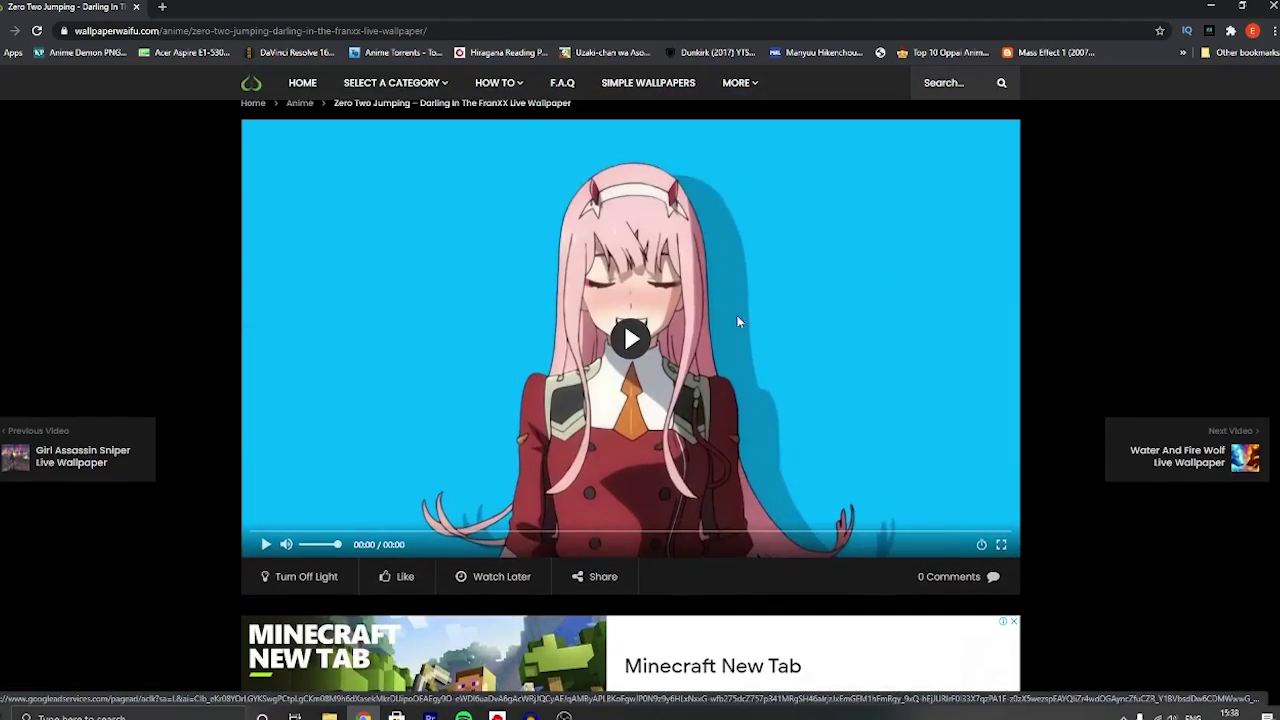
click(630, 340)
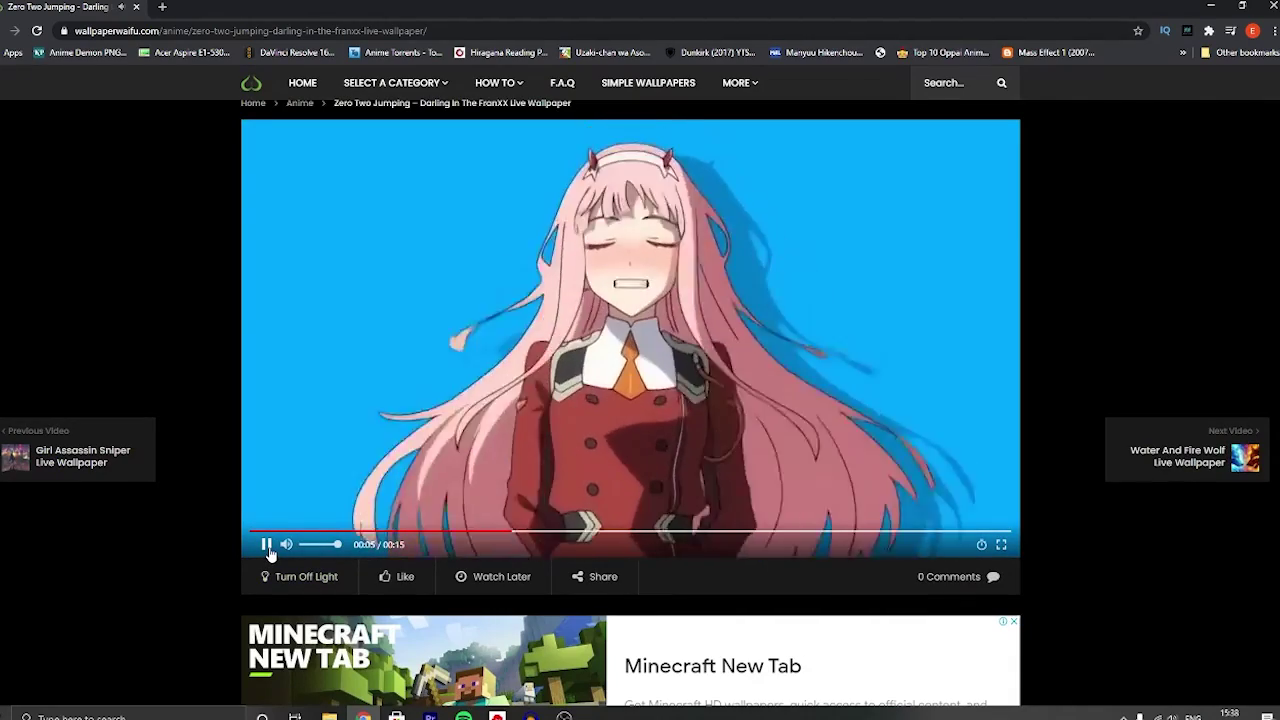
click(268, 550)
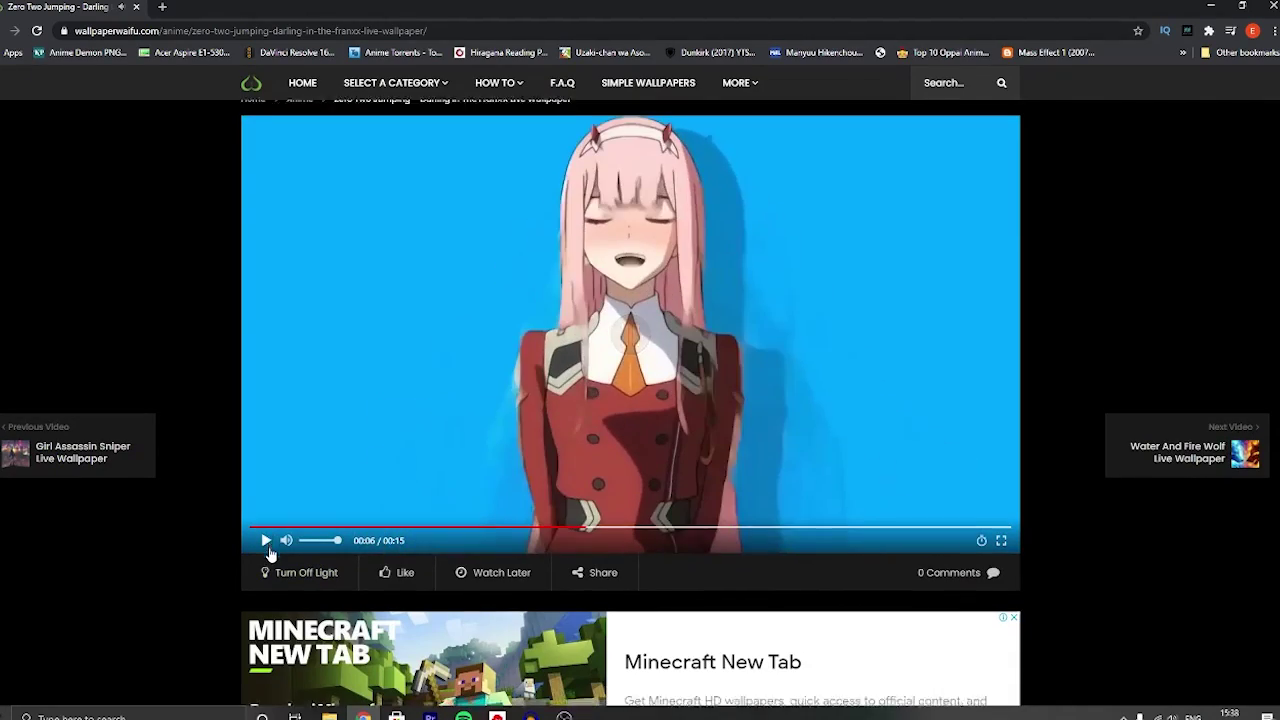
scroll(270, 553, down, 3)
scroll(270, 553, down, 2)
scroll(271, 551, down, 1)
scroll(390, 528, down, 2)
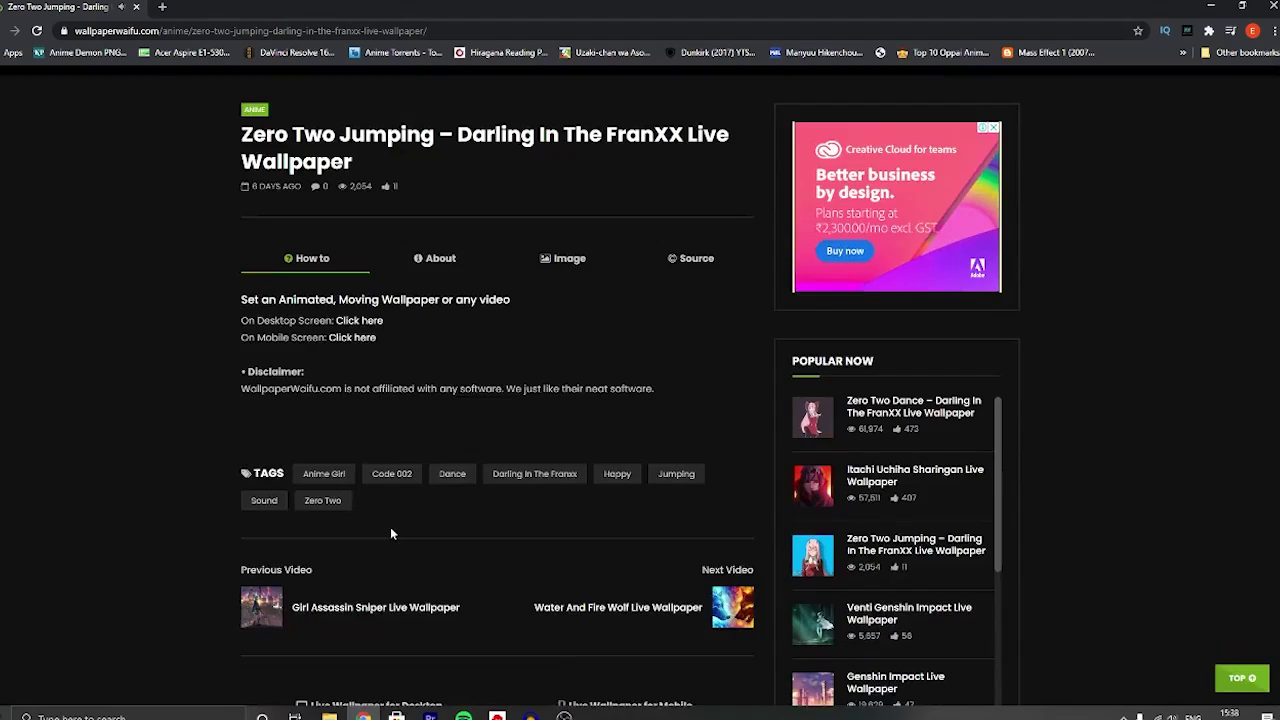
scroll(390, 528, down, 3)
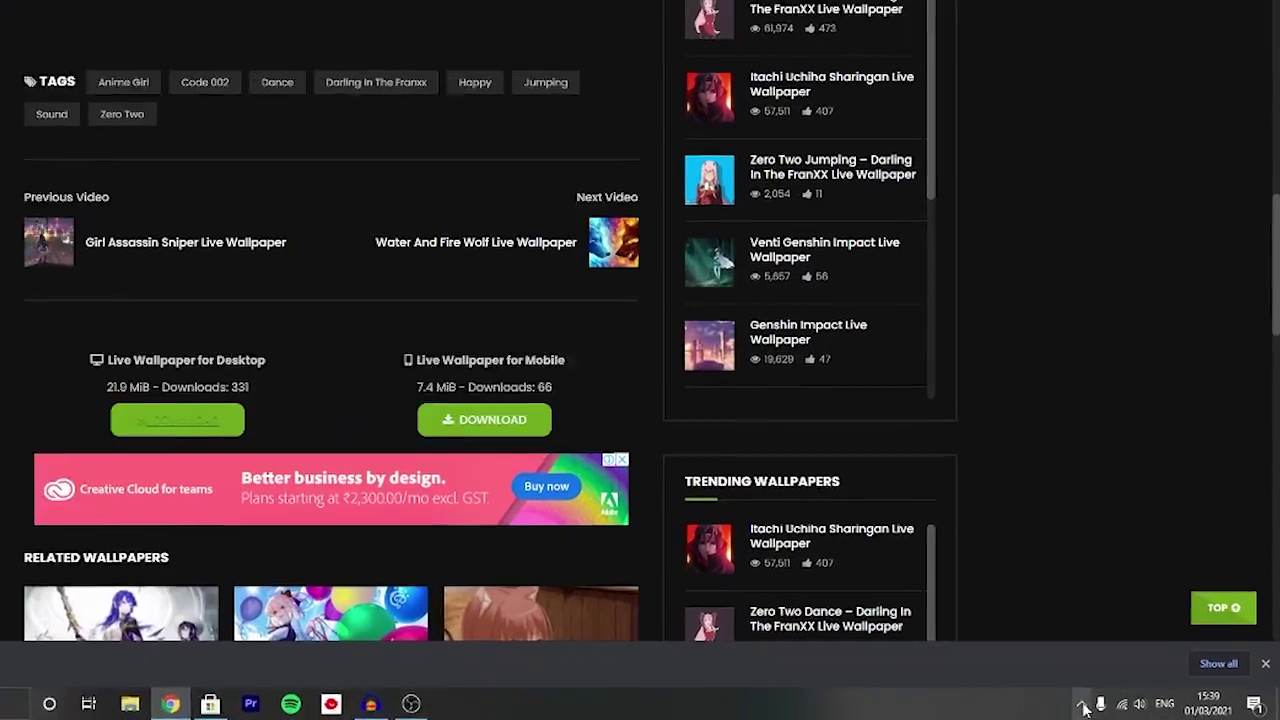
Open the Lively wallpaper library from the hidden tray icons
click(1082, 705)
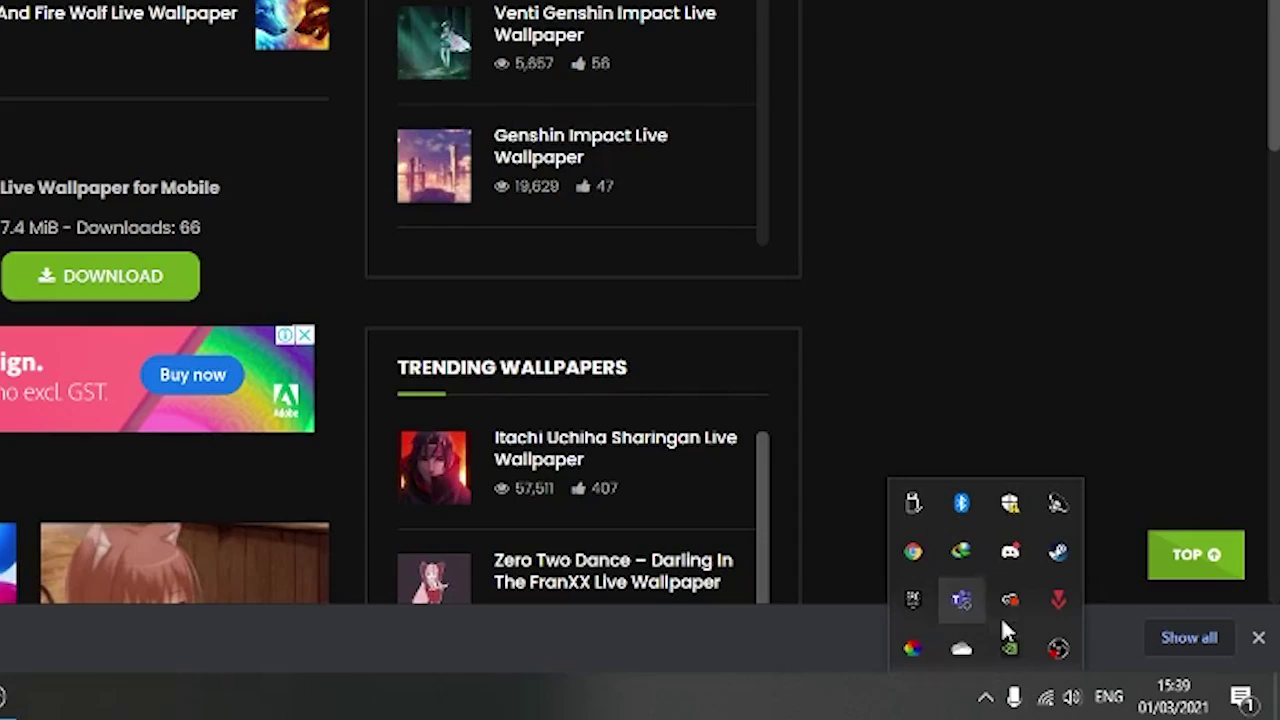
right_click(914, 650)
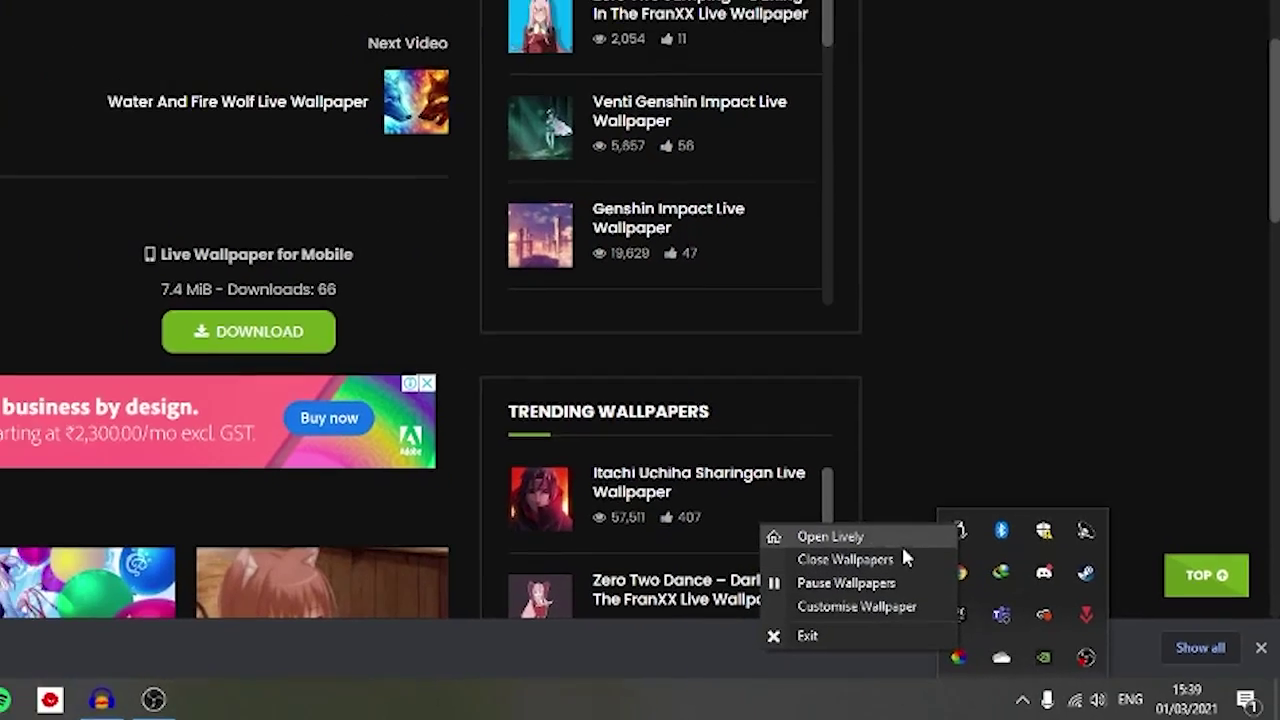
click(847, 512)
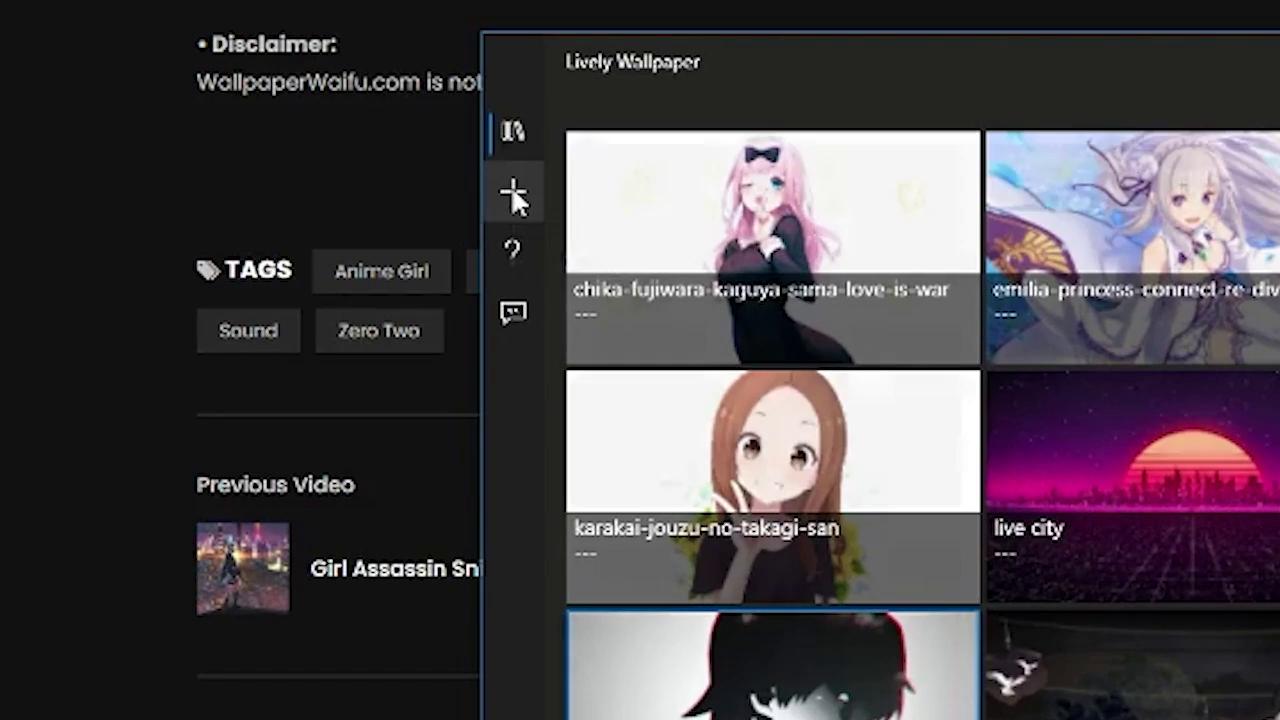
Add the downloaded Zero Two video from Downloads as a new Lively wallpaper
click(511, 190)
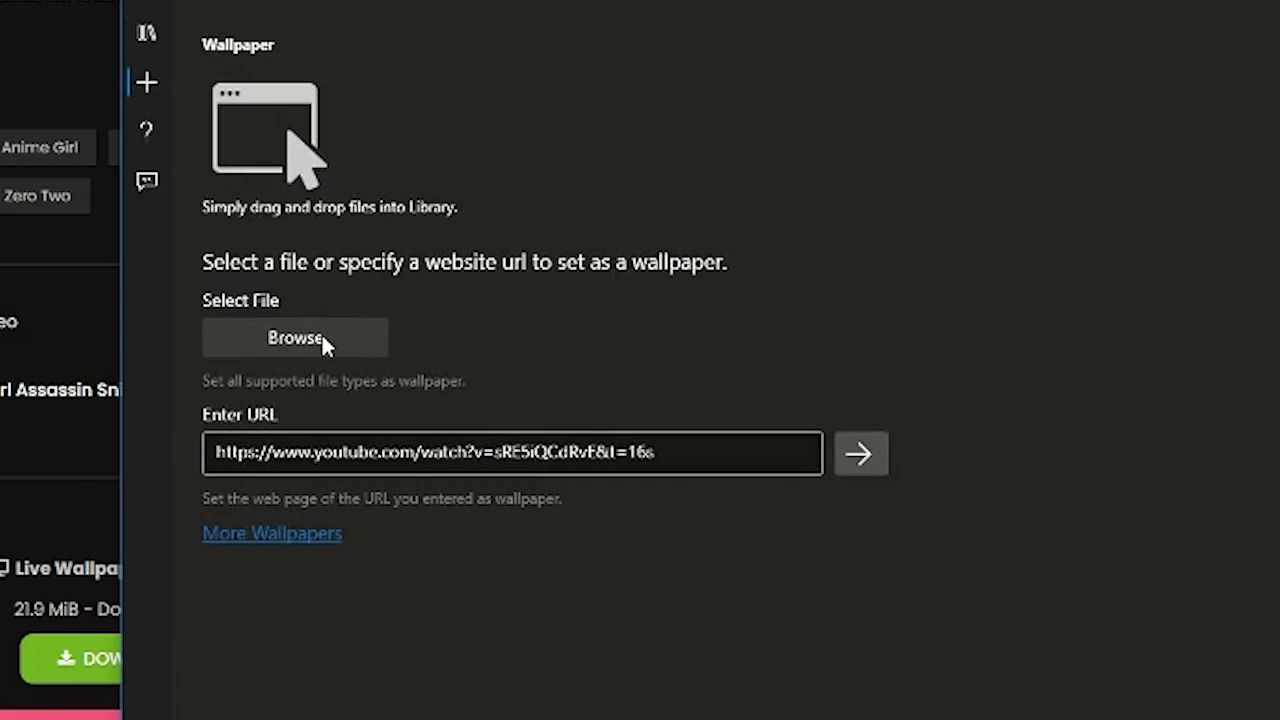
click(323, 343)
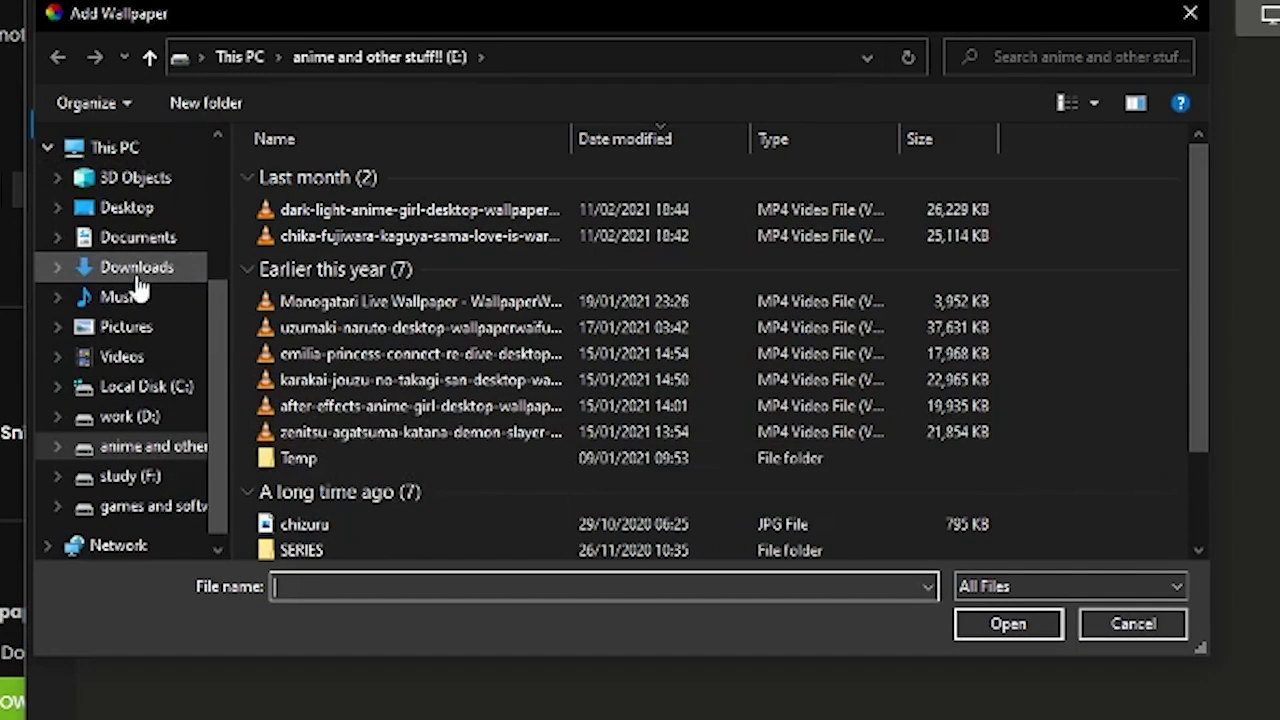
click(141, 272)
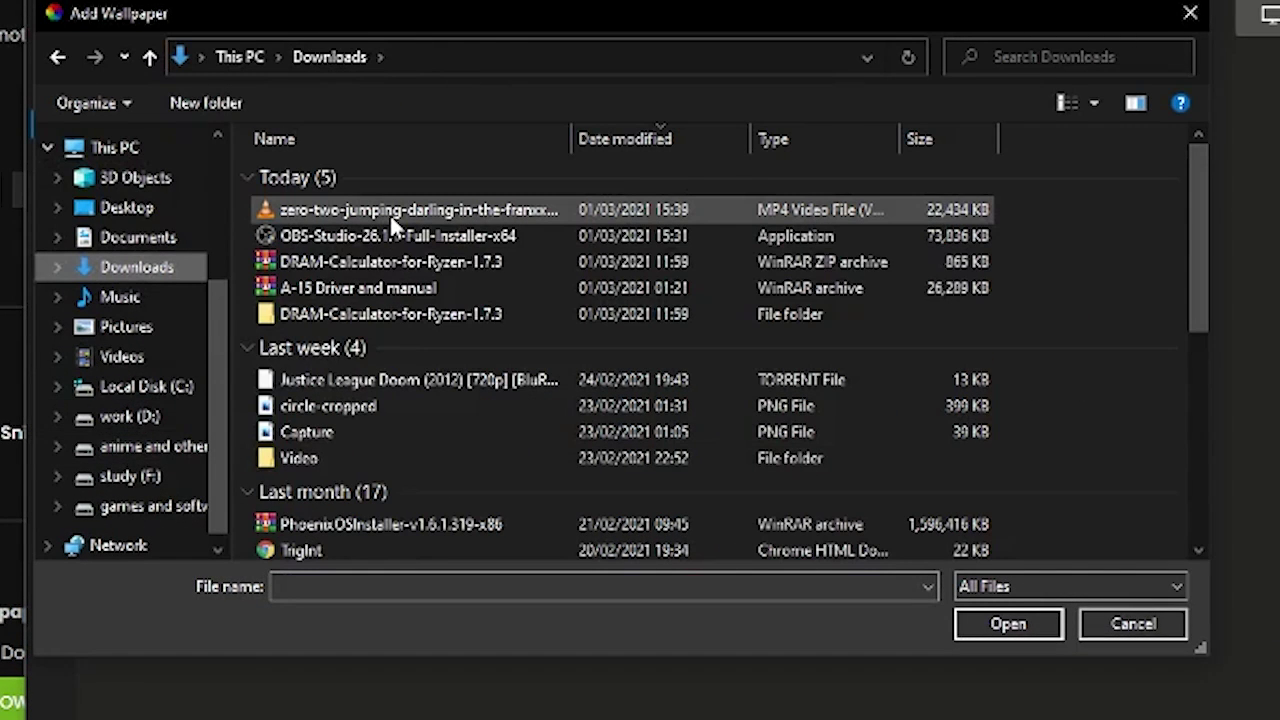
mouse_move(392, 215)
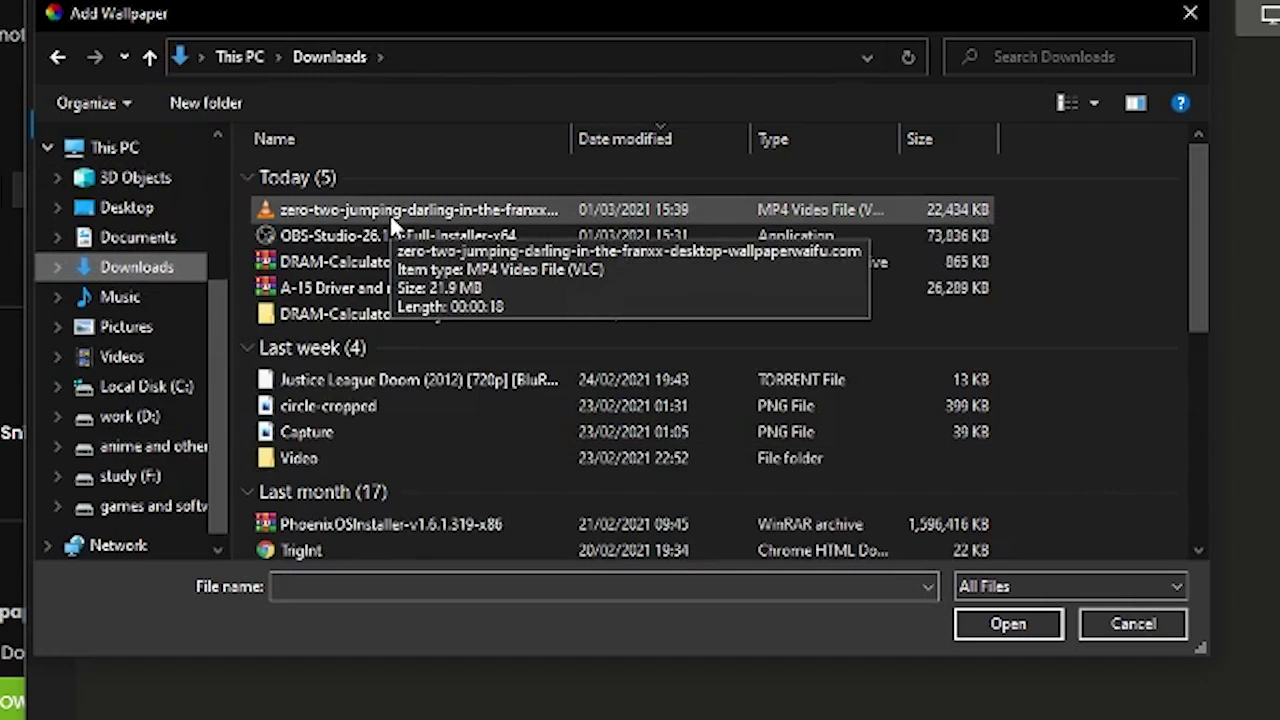
click(484, 216)
double_click(484, 216)
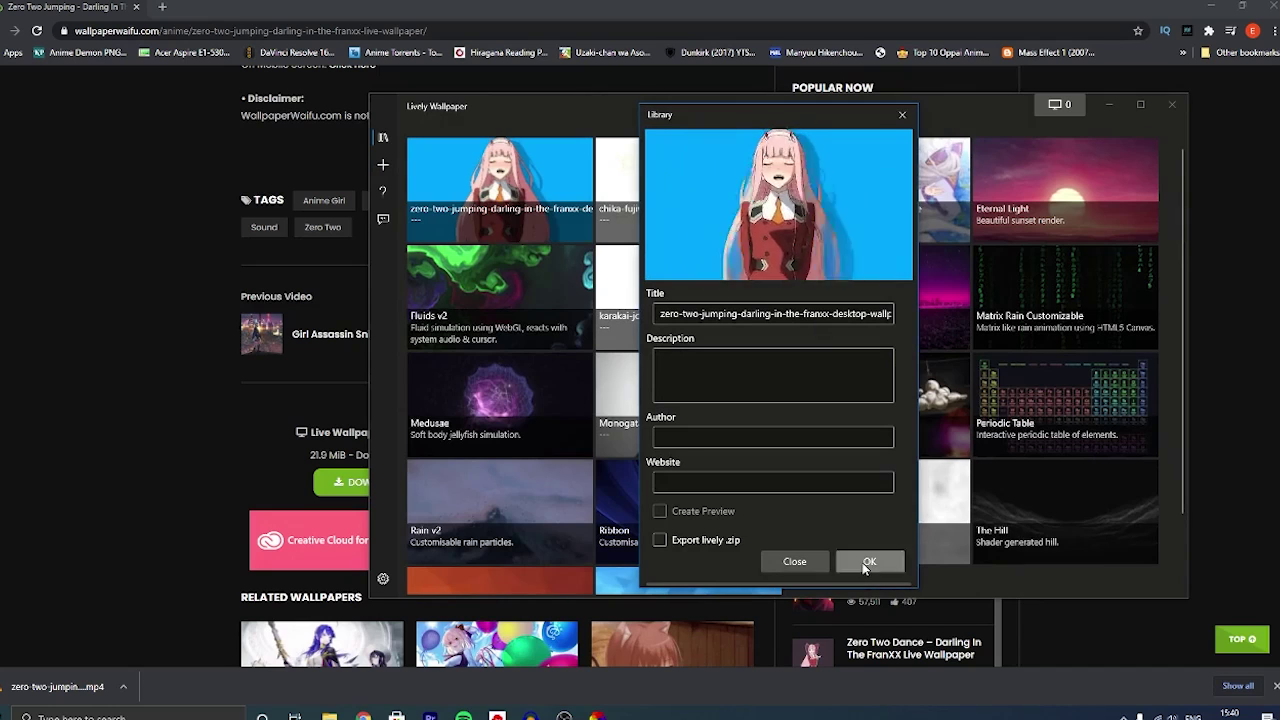
click(866, 562)
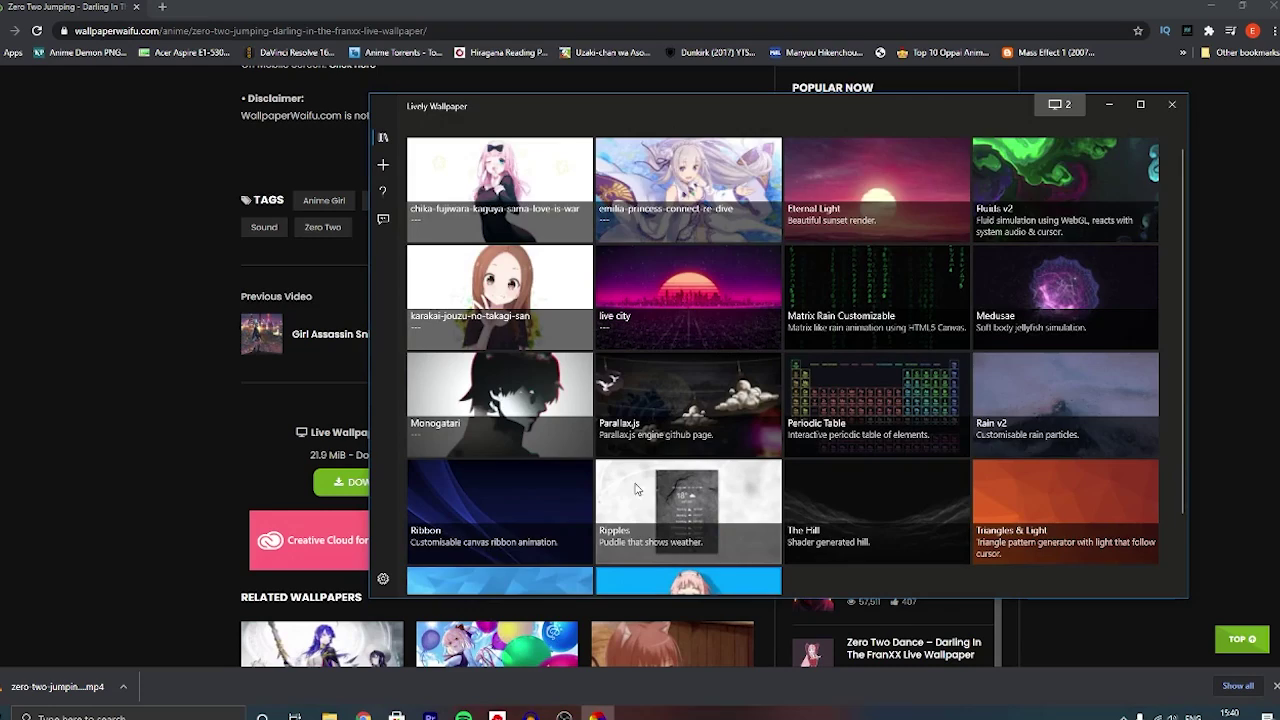
Hide Lively and the Store window to check the animated desktop, then restore Lively
scroll(649, 519, down, 2)
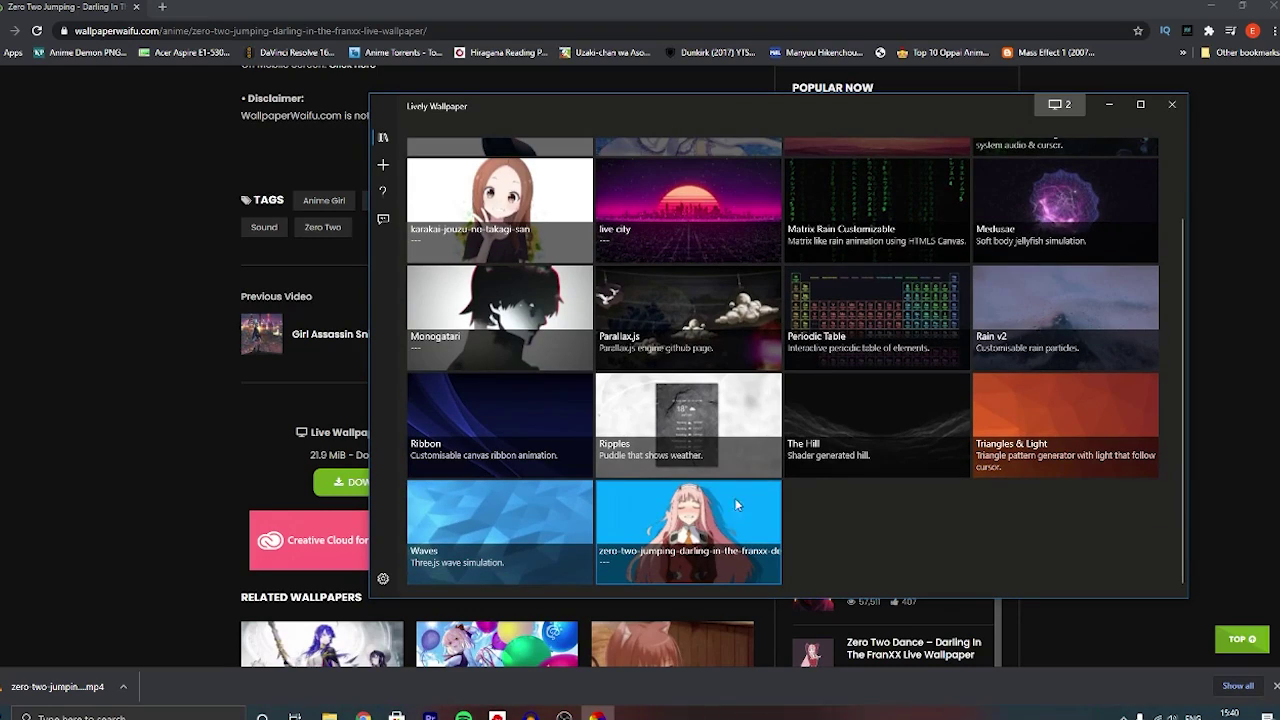
click(1104, 105)
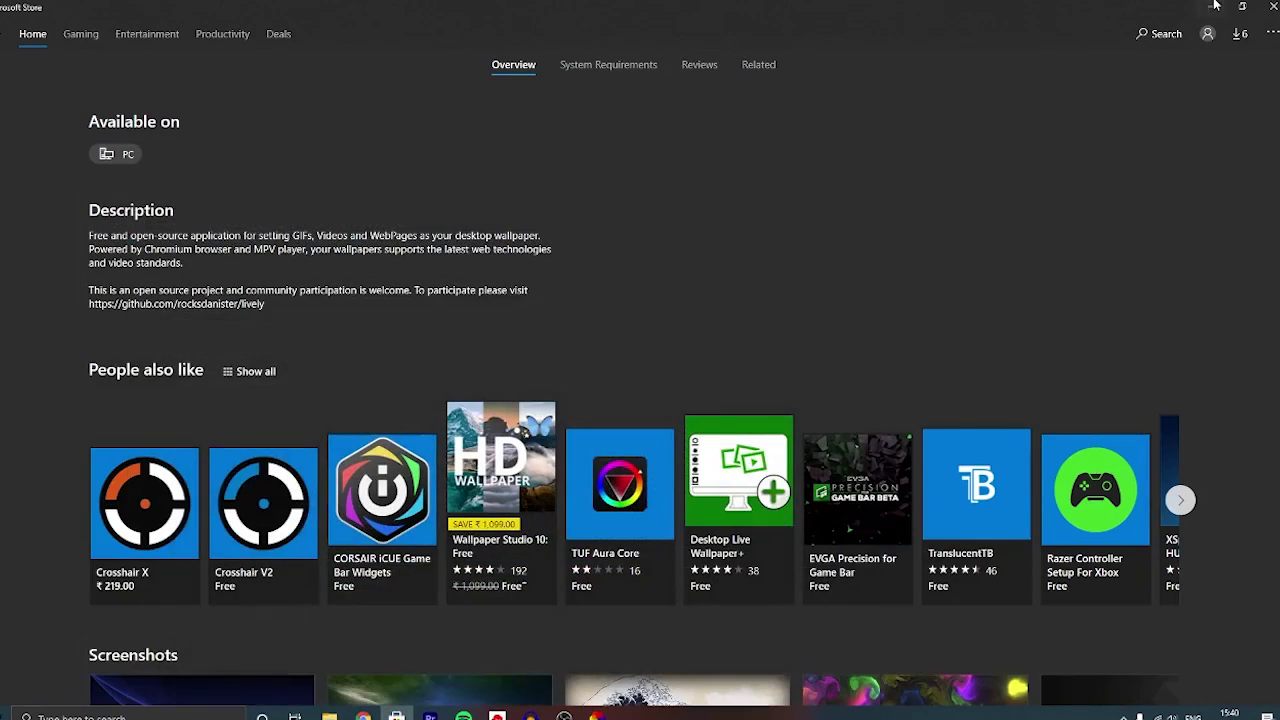
click(1213, 6)
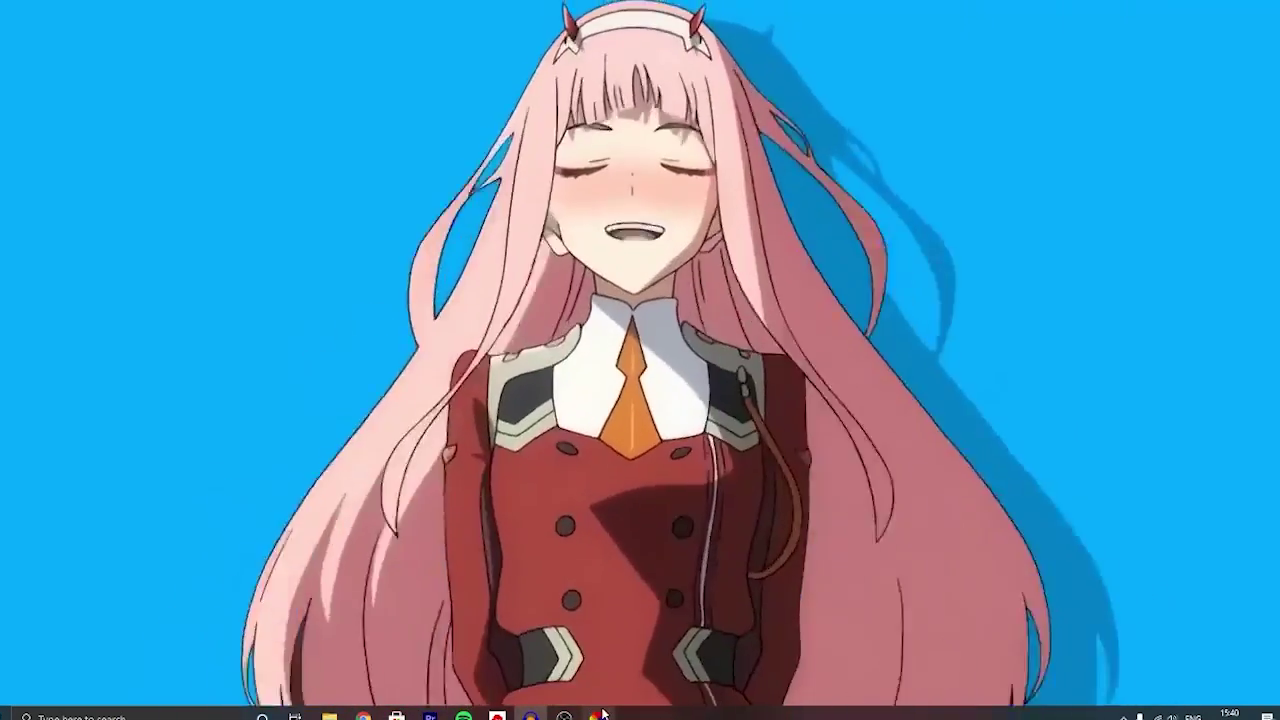
click(598, 716)
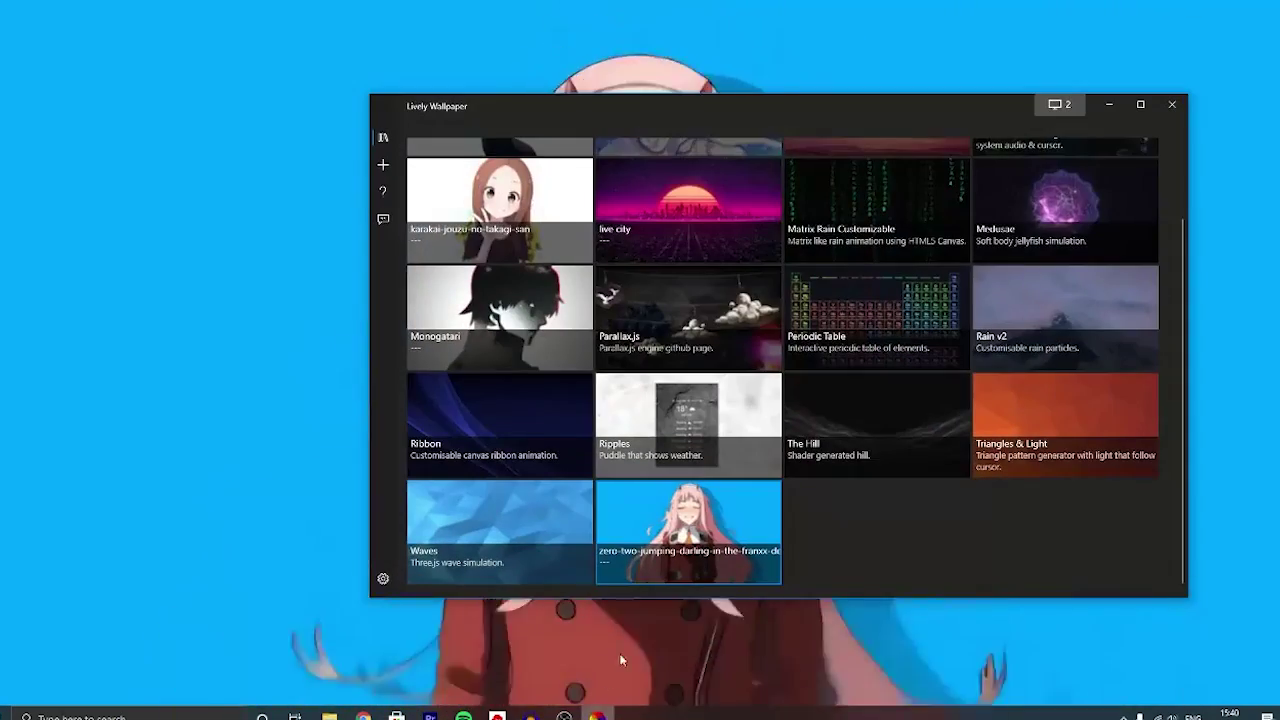
Set the Zero Two wallpaper's Speed slider to 0.87 in Customise Wallpaper and close both panels
click(1059, 105)
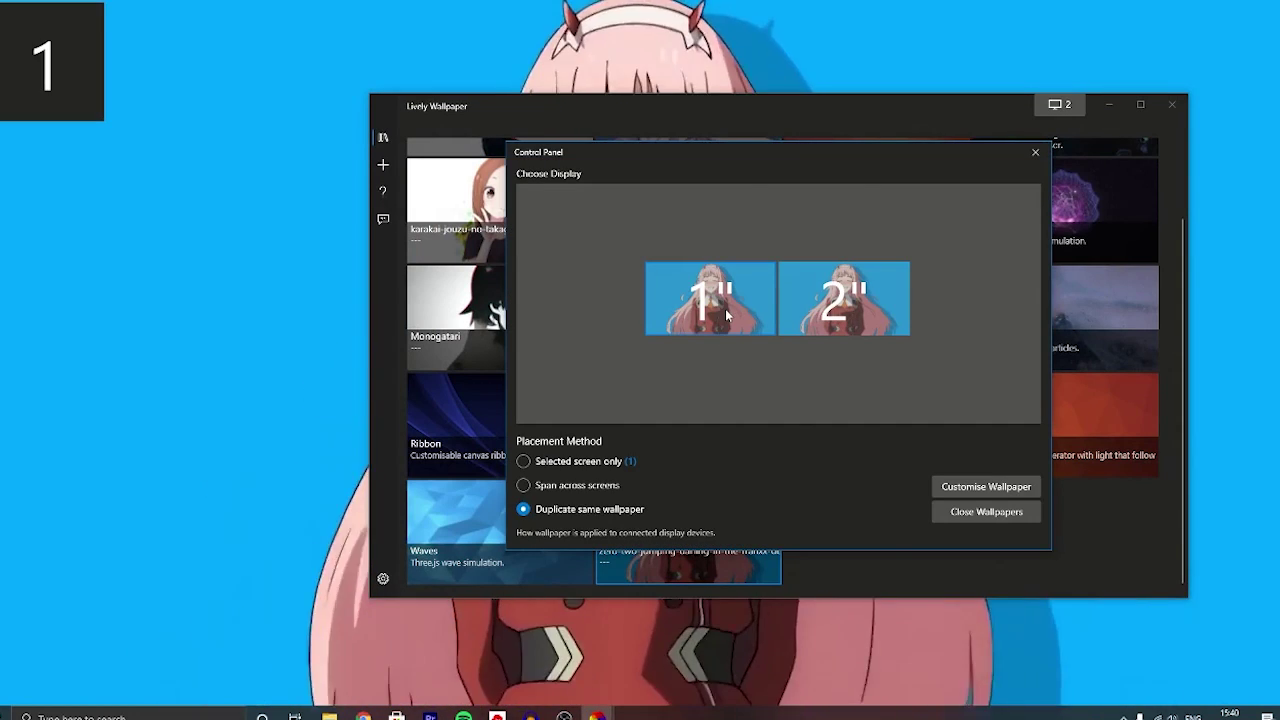
click(960, 487)
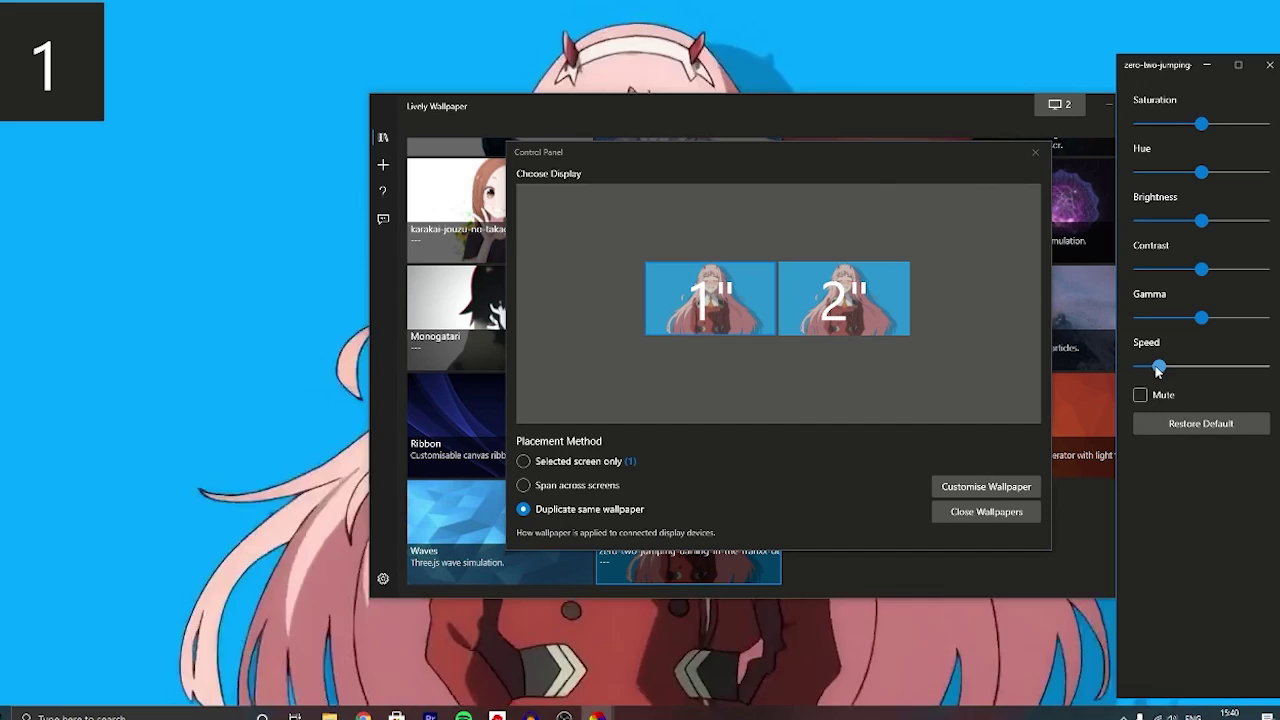
drag(1157, 370, 1146, 370)
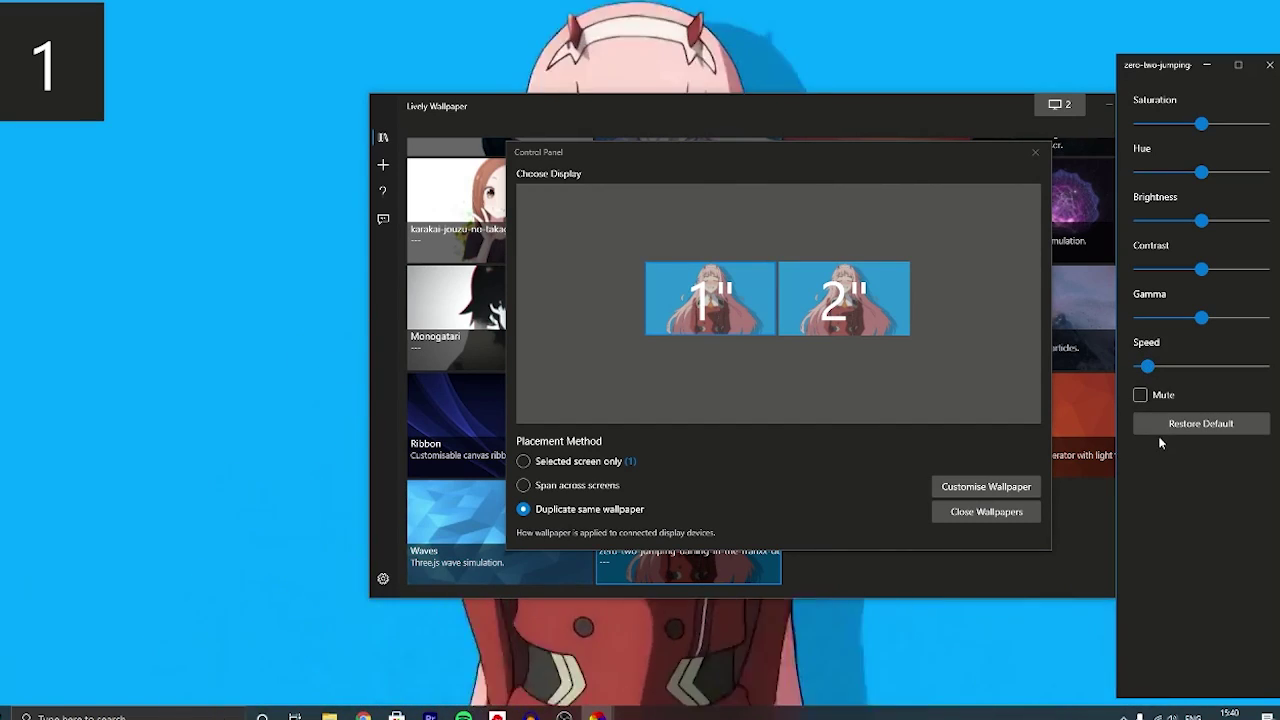
click(1262, 66)
click(1036, 151)
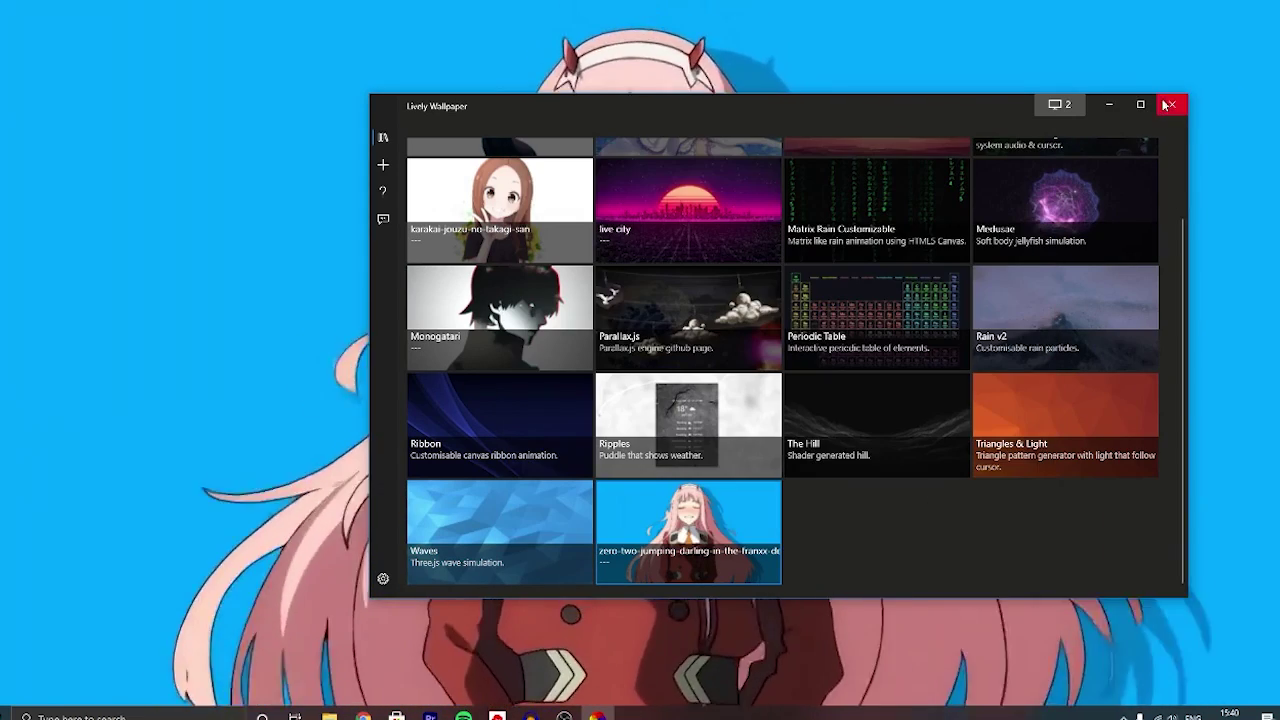
Minimise the Lively window to reveal the slowed Zero Two wallpaper on the desktop
click(1103, 104)
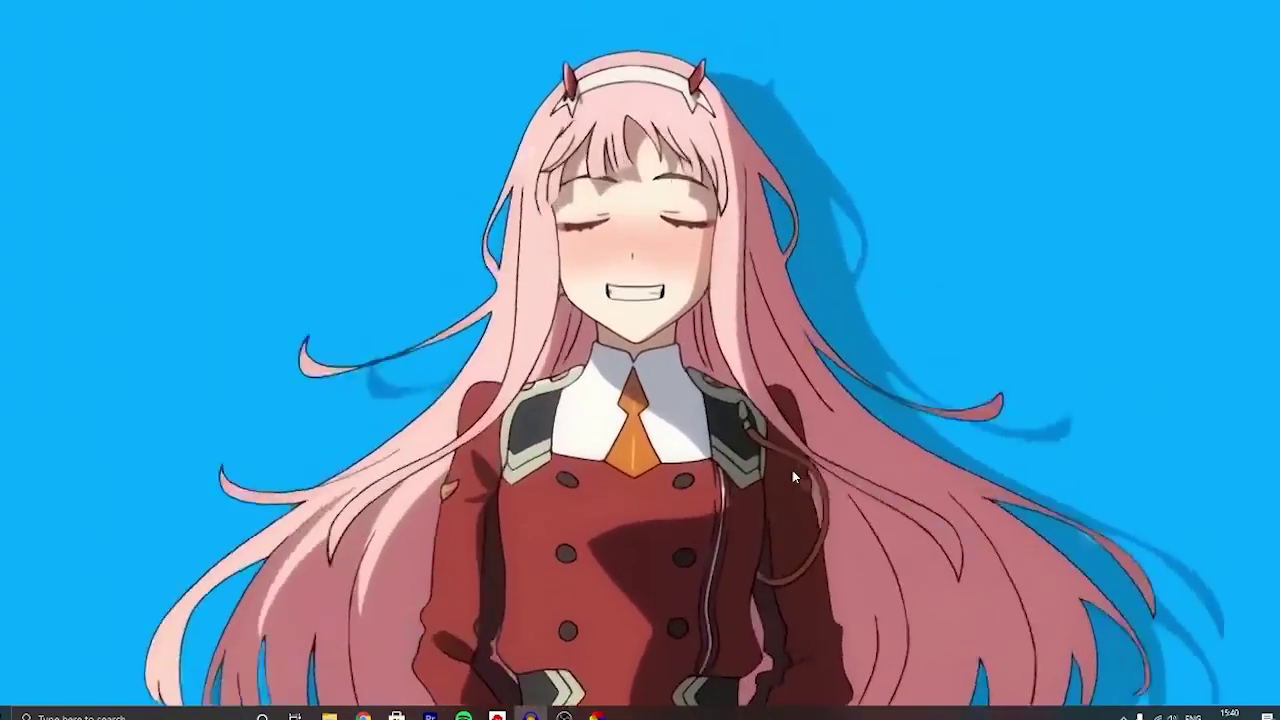